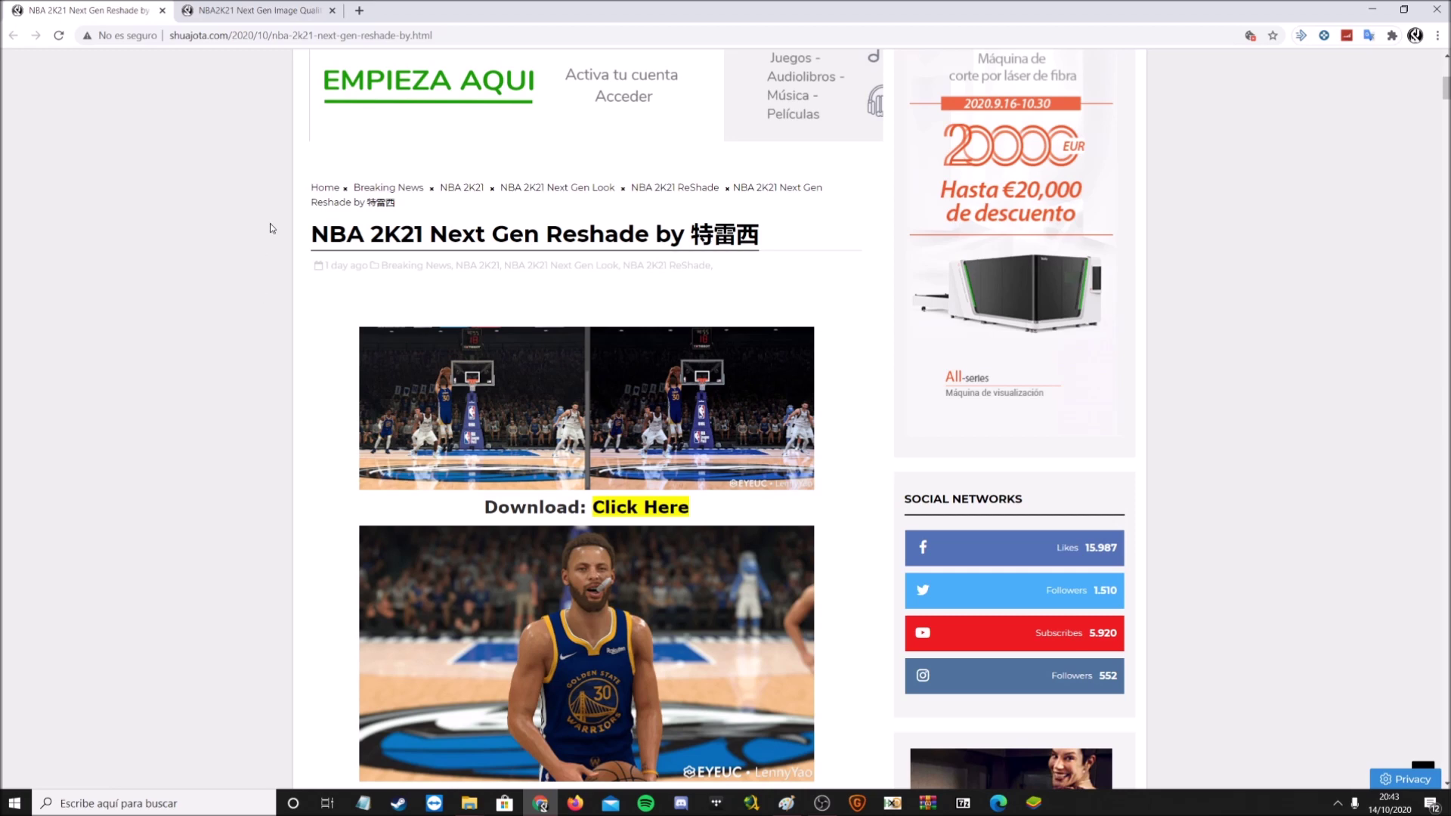
- Switch to the shuajota.com article and enlarge its first before-and-after comparison image
{"action": "key", "text": "ctrl+Tab"}
{"action": "left_click", "coordinate": [125, 11]}
{"action": "scroll", "coordinate": [296, 303], "scroll_direction": "down", "scroll_amount": 5}
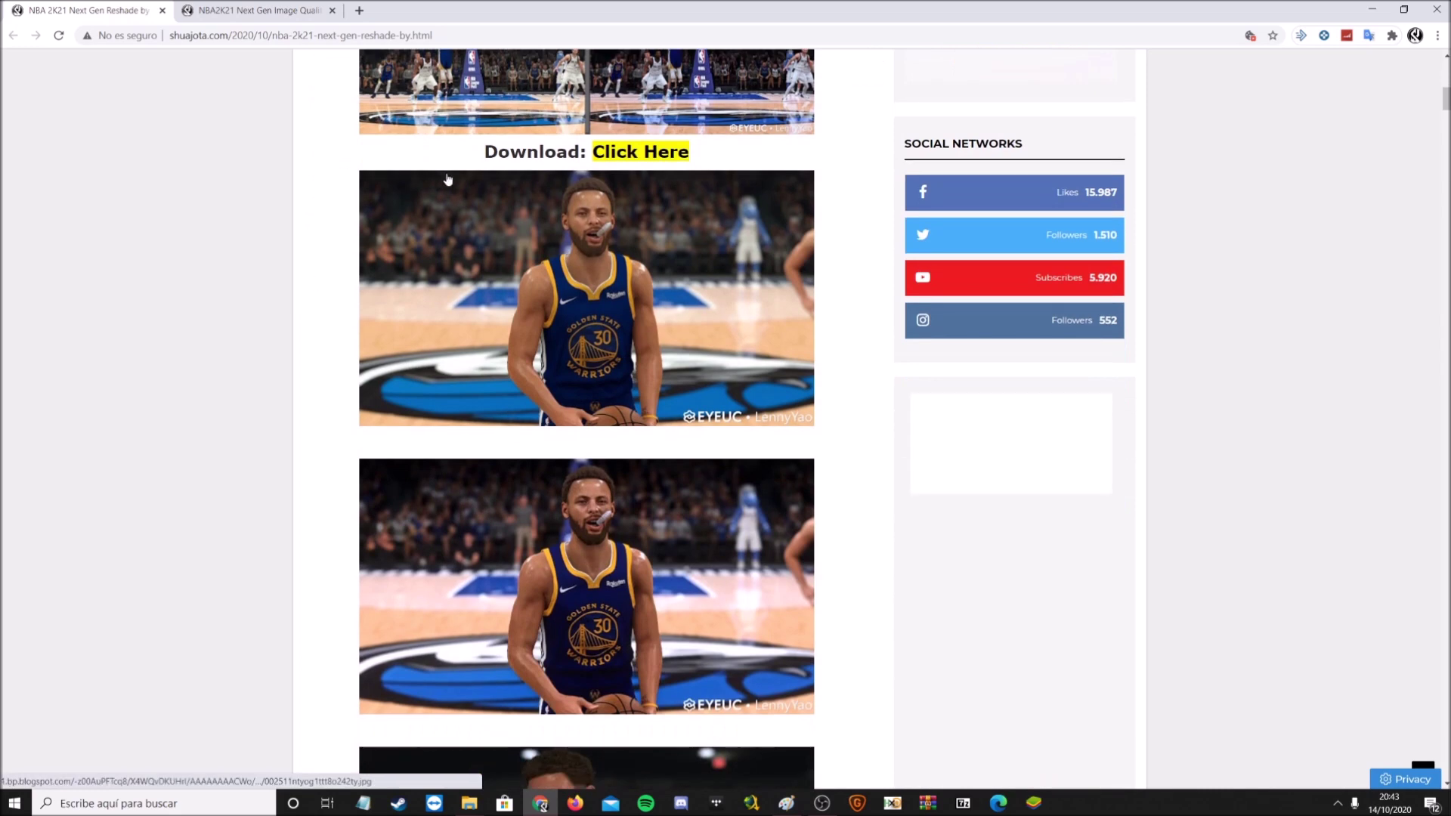
{"action": "left_click", "coordinate": [496, 217]}
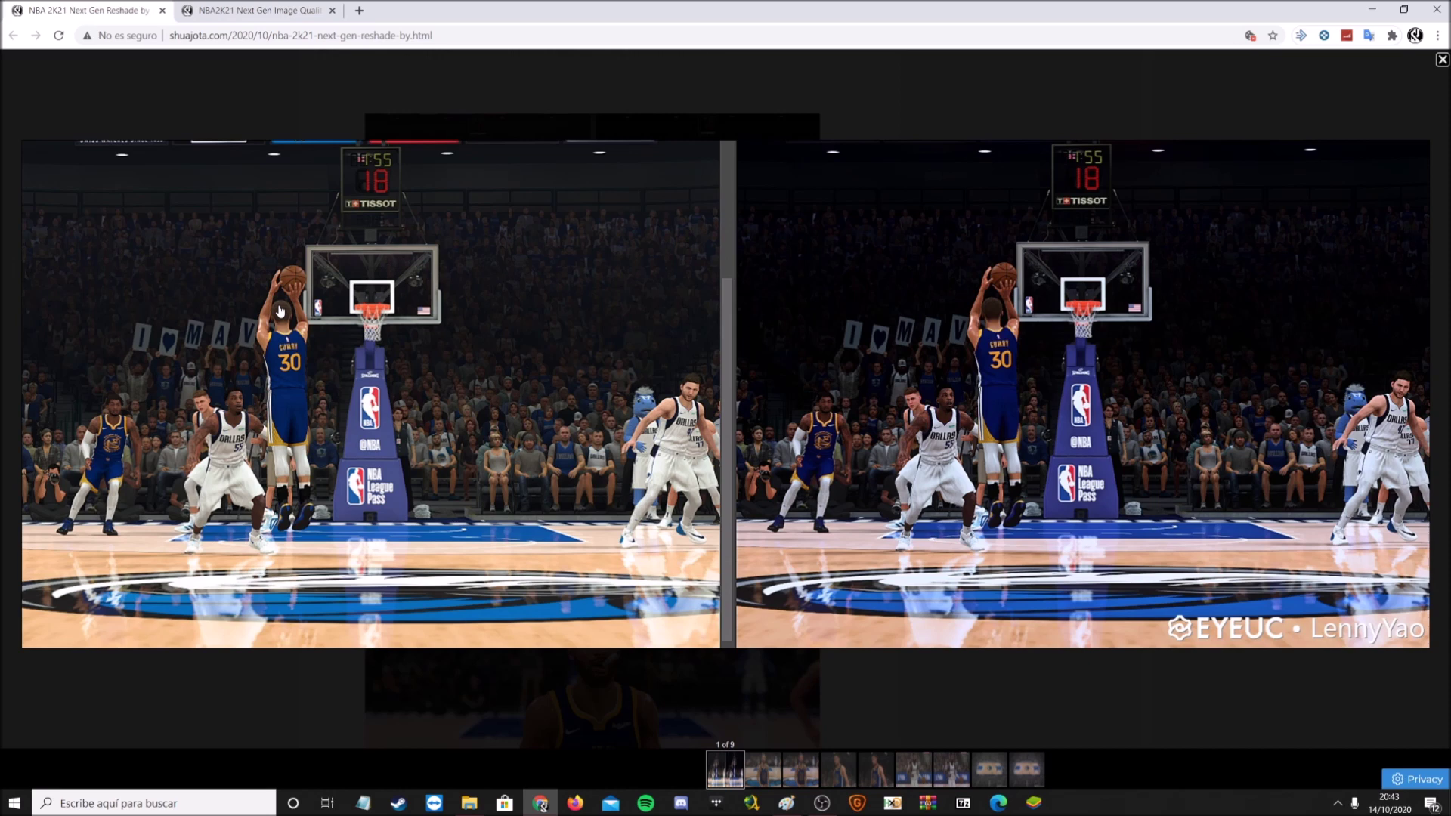
- Page through the gallery's preview screenshots up to 9 of 9
{"action": "left_click", "coordinate": [280, 311]}
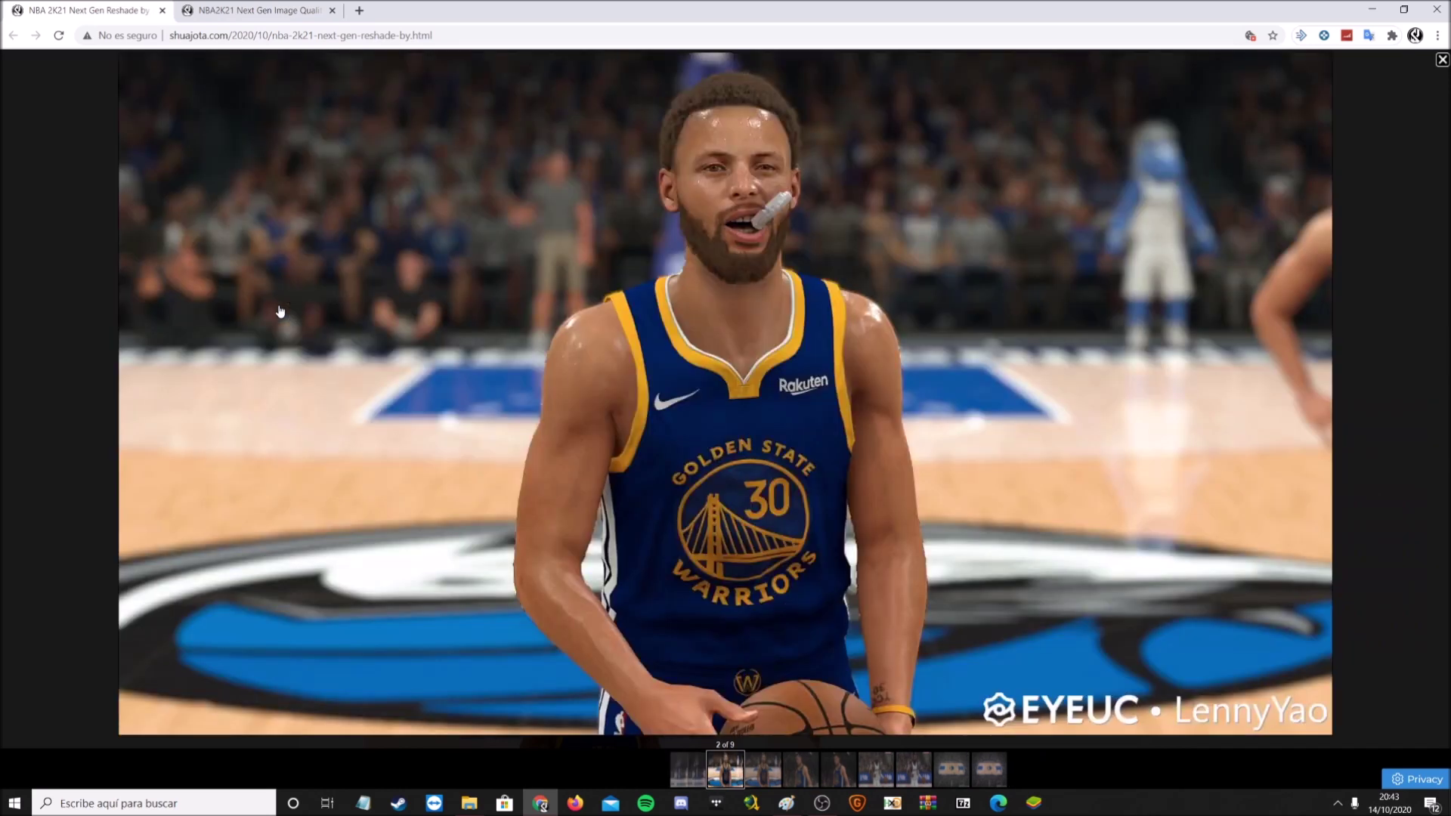
{"action": "left_click", "coordinate": [279, 311]}
{"action": "left_click", "coordinate": [279, 311]}
{"action": "left_click", "coordinate": [279, 311]}
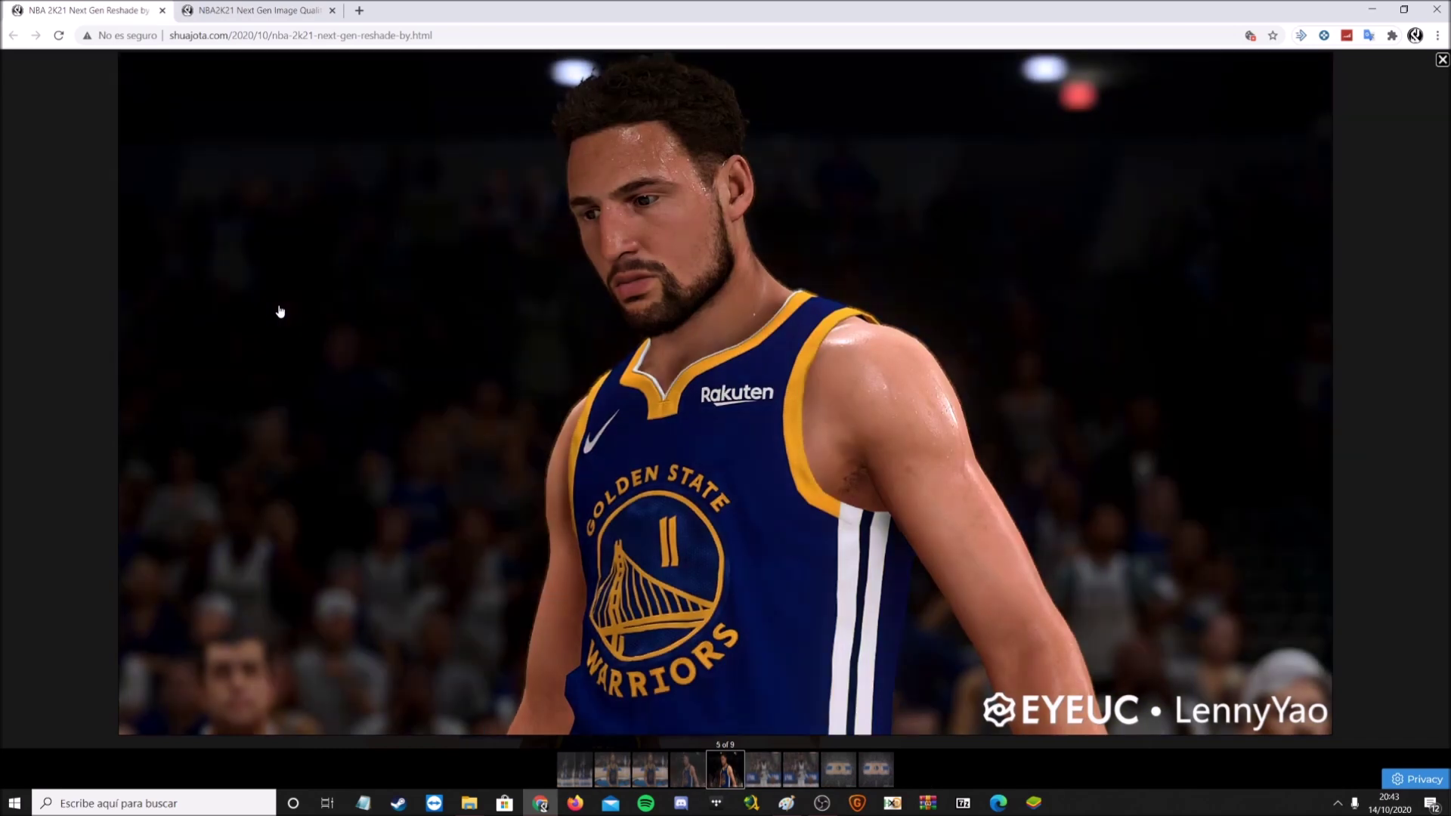
{"action": "left_click", "coordinate": [280, 311]}
{"action": "left_click", "coordinate": [279, 311]}
{"action": "left_click", "coordinate": [280, 310]}
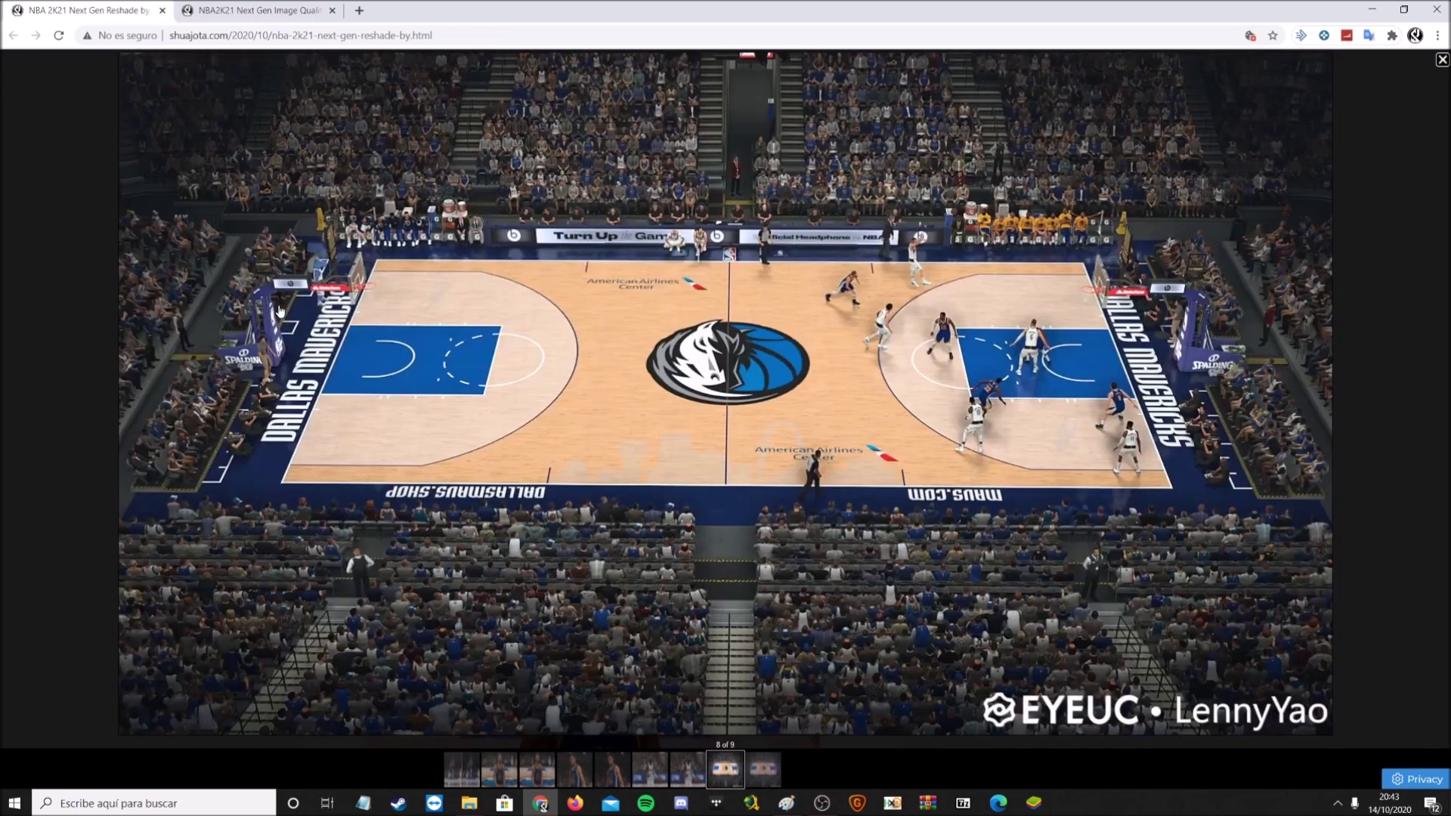
{"action": "left_click", "coordinate": [280, 310]}
- Close the gallery, scroll to the Download link, and minimize Chrome to show the desktop
{"action": "left_click", "coordinate": [1442, 62]}
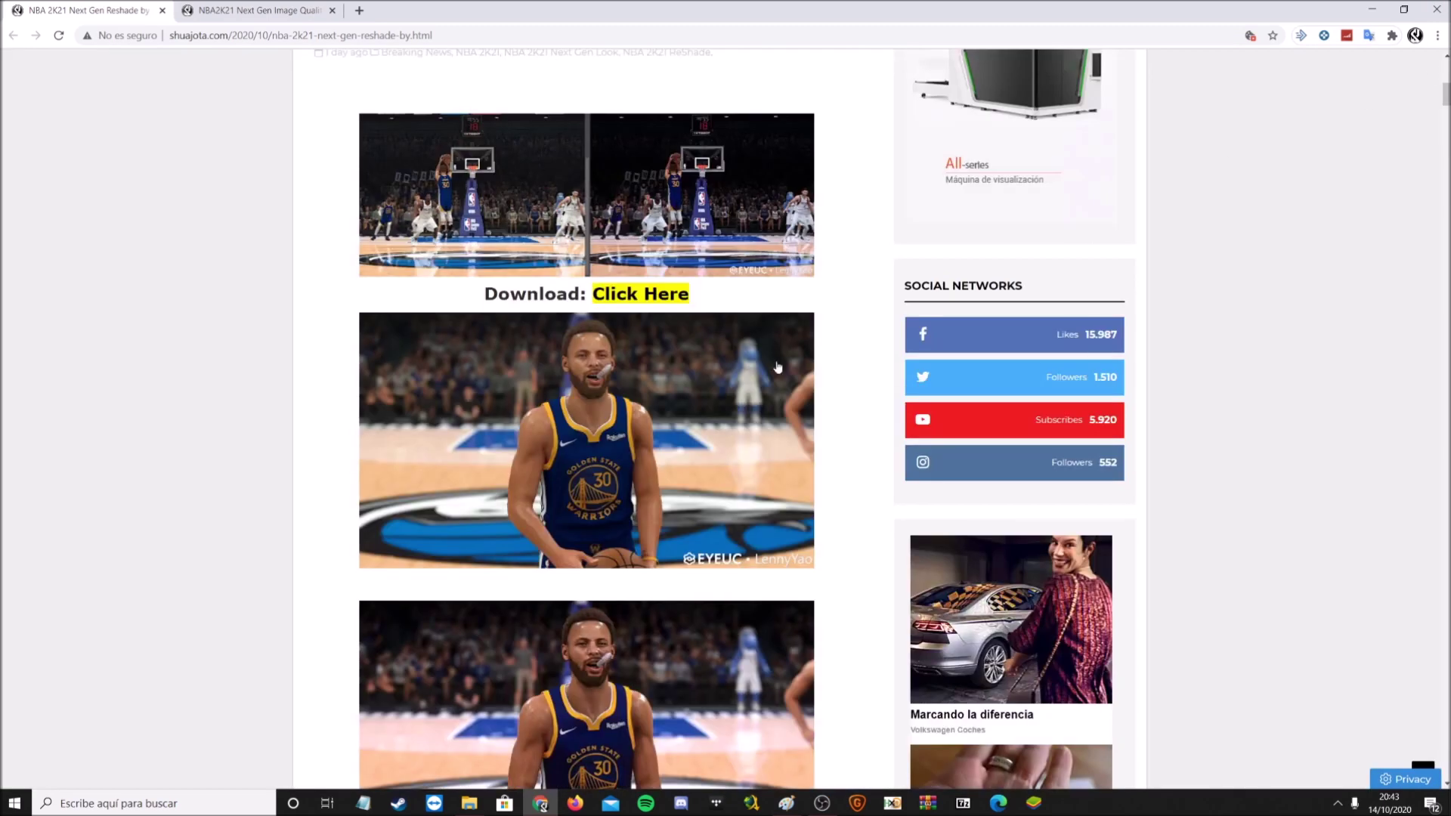
{"action": "scroll", "coordinate": [771, 371], "scroll_direction": "up", "scroll_amount": 5}
{"action": "scroll", "coordinate": [771, 372], "scroll_direction": "down", "scroll_amount": 3}
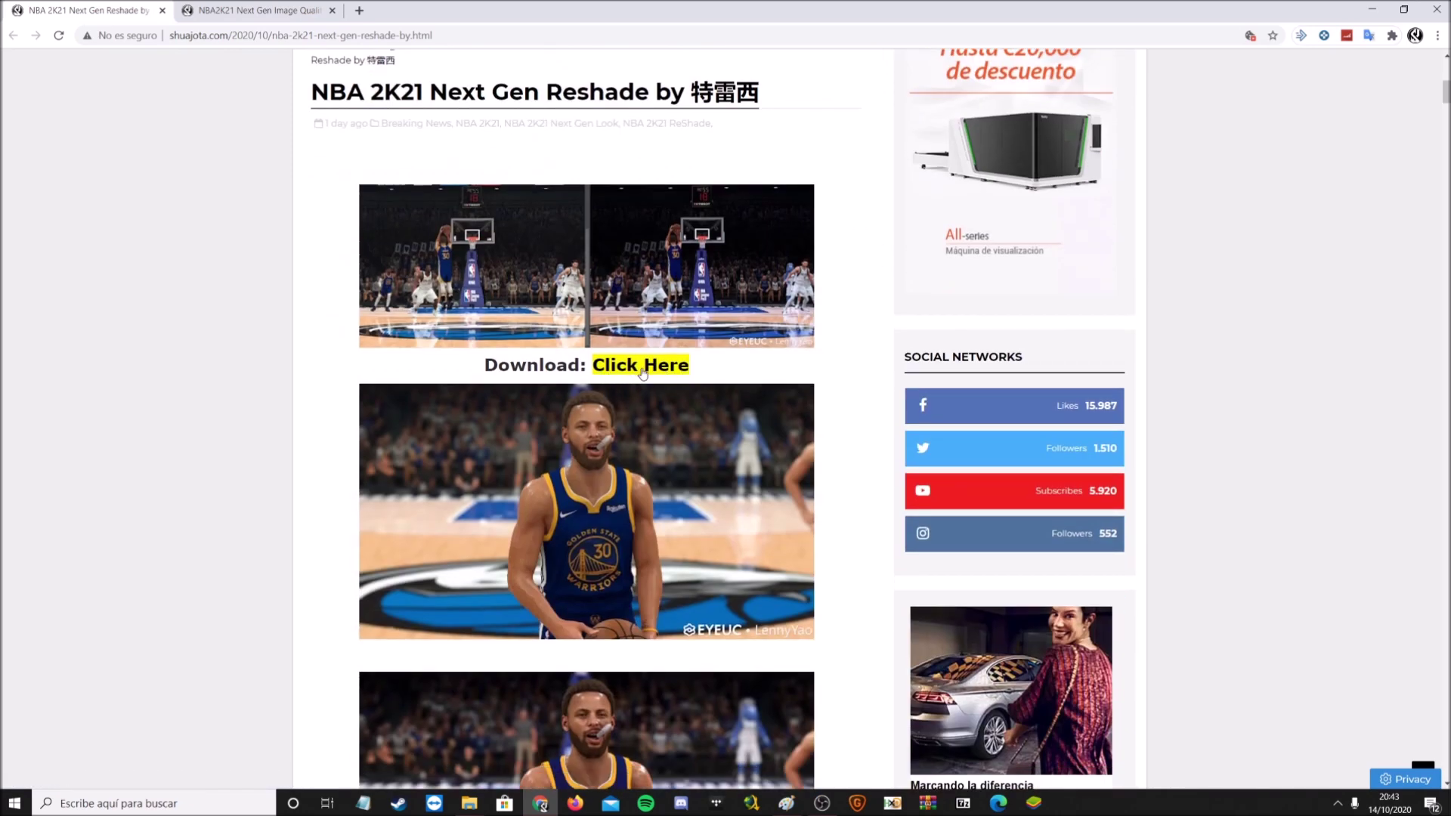
{"action": "left_click", "coordinate": [1371, 9]}
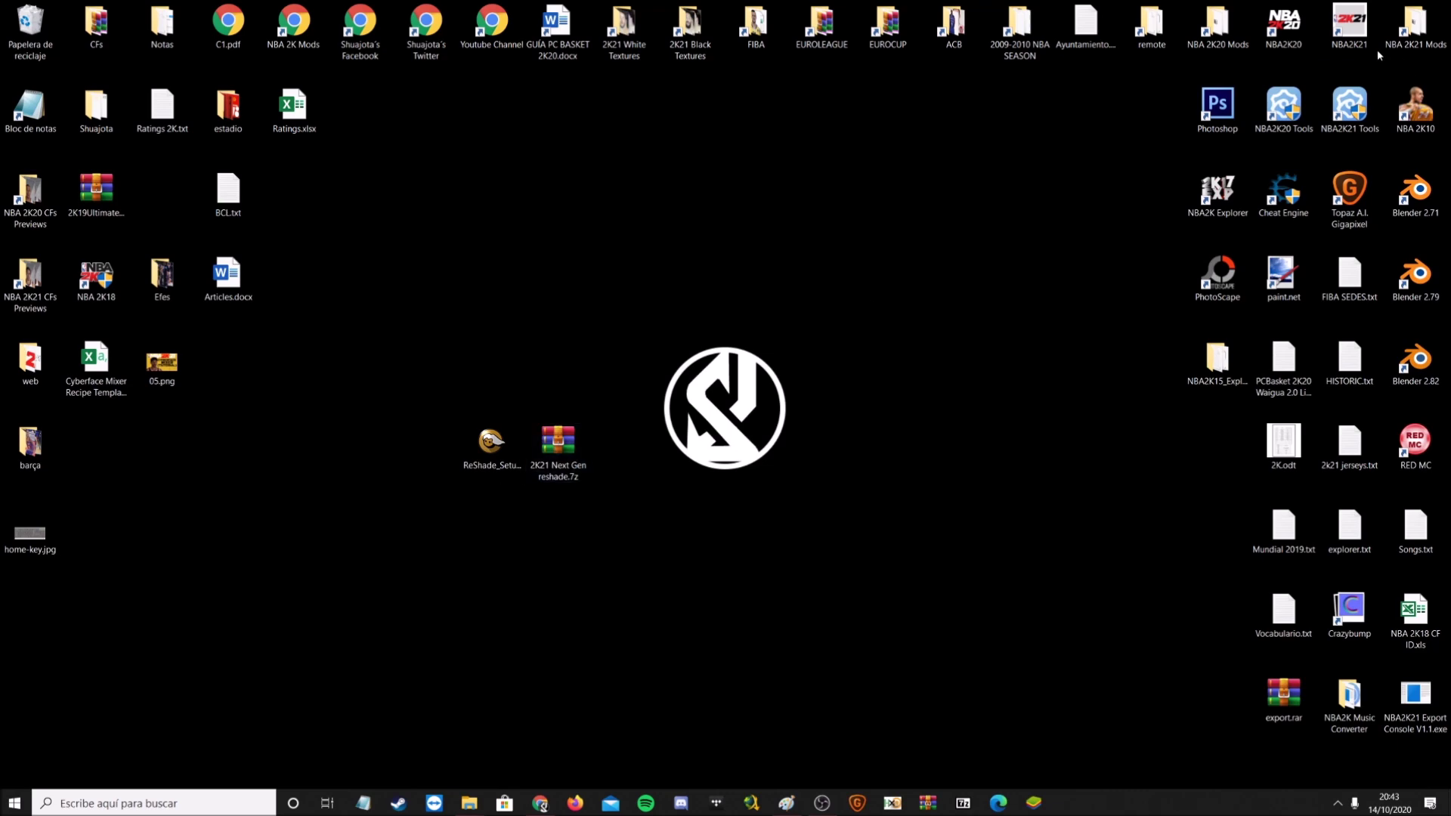
- Open the NBA2K21 shortcut's file location, move it right, and open the 2K21 Next Gen reshade.7z archive
{"action": "right_click", "coordinate": [1352, 32]}
{"action": "left_click", "coordinate": [1337, 50]}
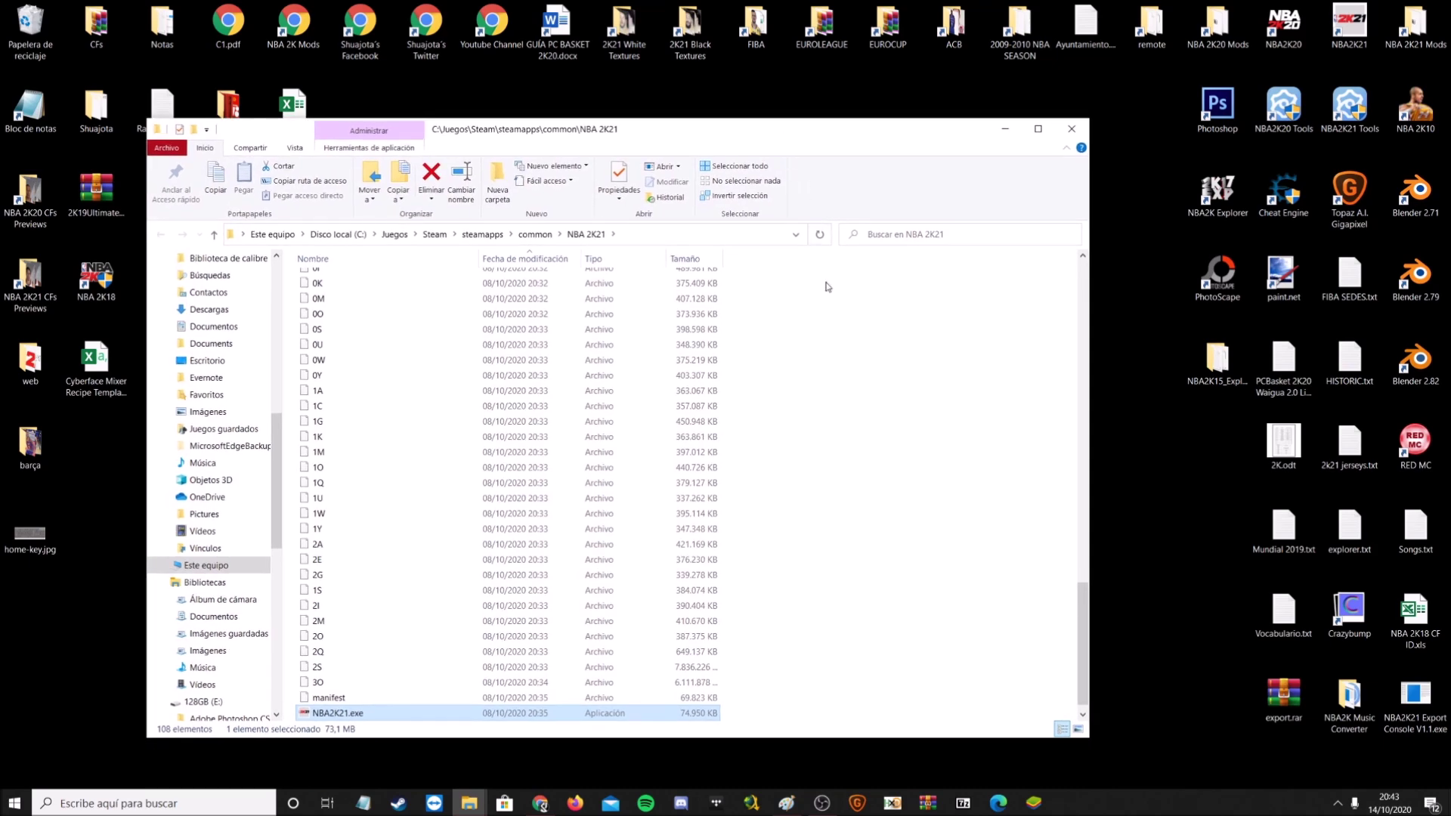
{"action": "mouse_move", "coordinate": [706, 141]}
{"action": "left_mouse_down"}
{"action": "mouse_move", "coordinate": [824, 142]}
{"action": "mouse_move", "coordinate": [907, 203]}
{"action": "mouse_move", "coordinate": [839, 325]}
{"action": "mouse_move", "coordinate": [788, 518]}
{"action": "mouse_move", "coordinate": [760, 136]}
{"action": "mouse_move", "coordinate": [860, 246]}
{"action": "mouse_move", "coordinate": [990, 155]}
{"action": "mouse_move", "coordinate": [1096, 181]}
{"action": "left_mouse_up"}
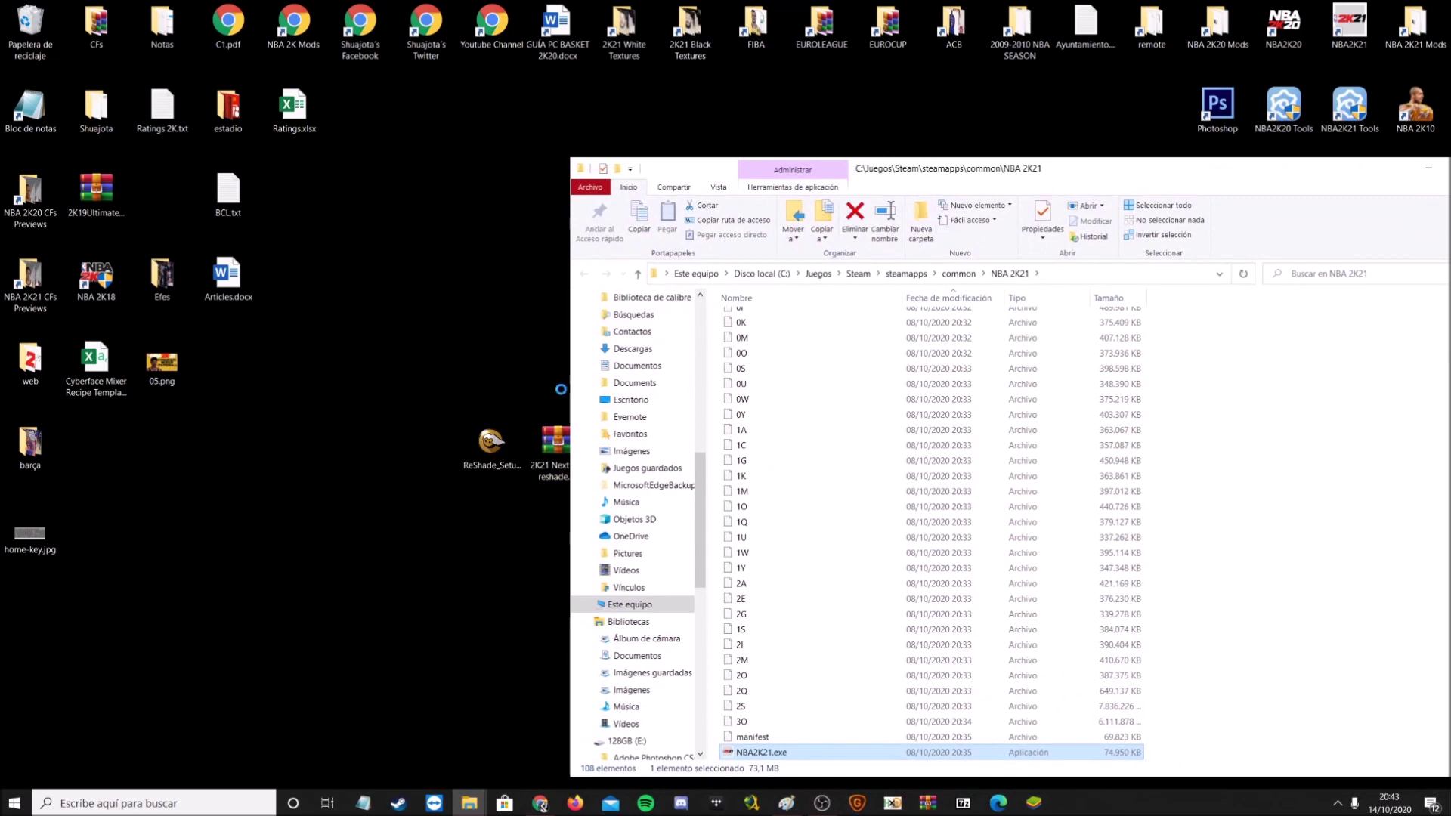
{"action": "double_click", "coordinate": [551, 449]}
- Extract the reshade-shaders folder into the NBA 2K21 folder, replacing existing files
{"action": "left_click_drag", "start_coordinate": [401, 372], "coordinate": [235, 254]}
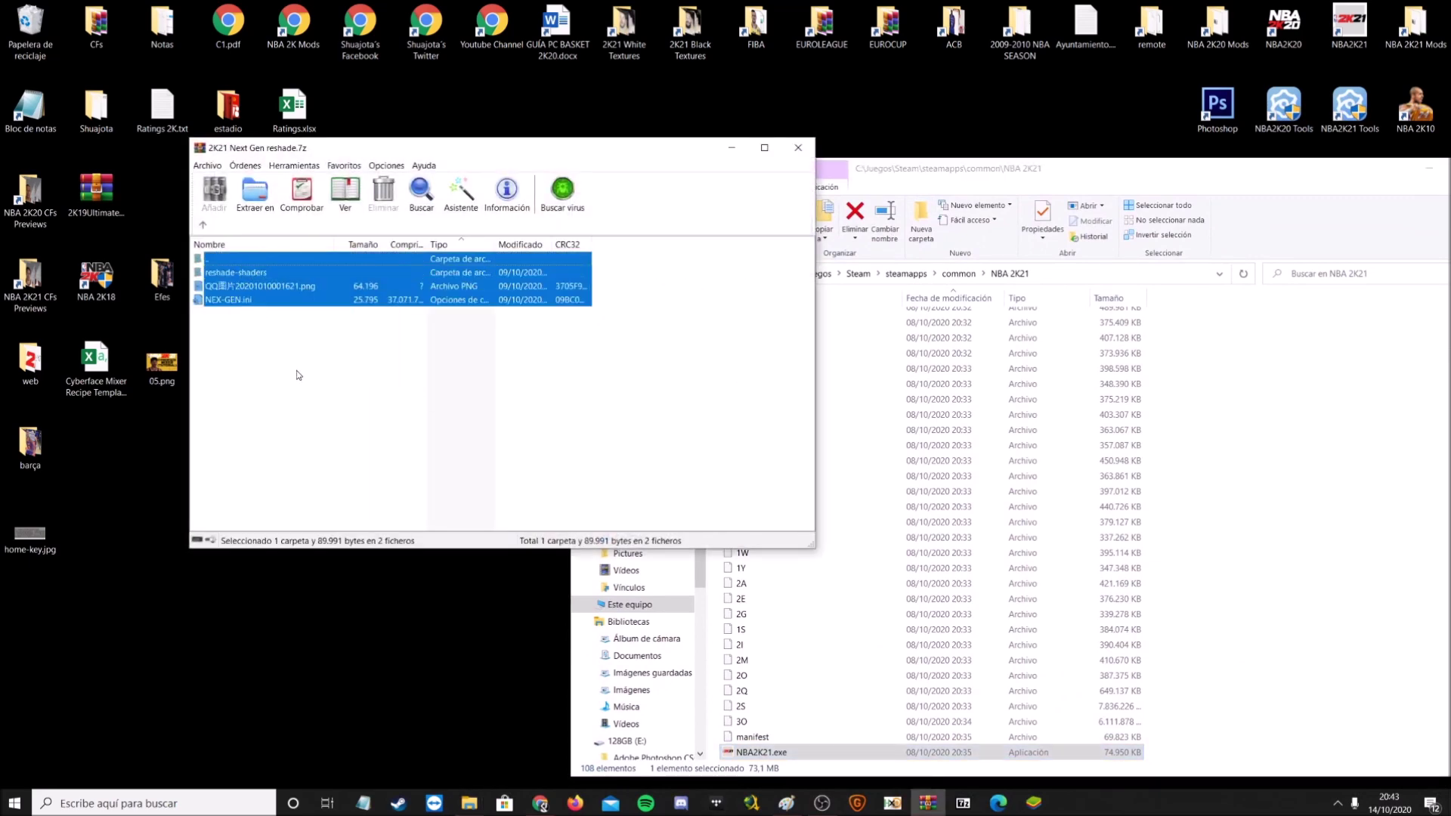
{"action": "left_click", "coordinate": [241, 278]}
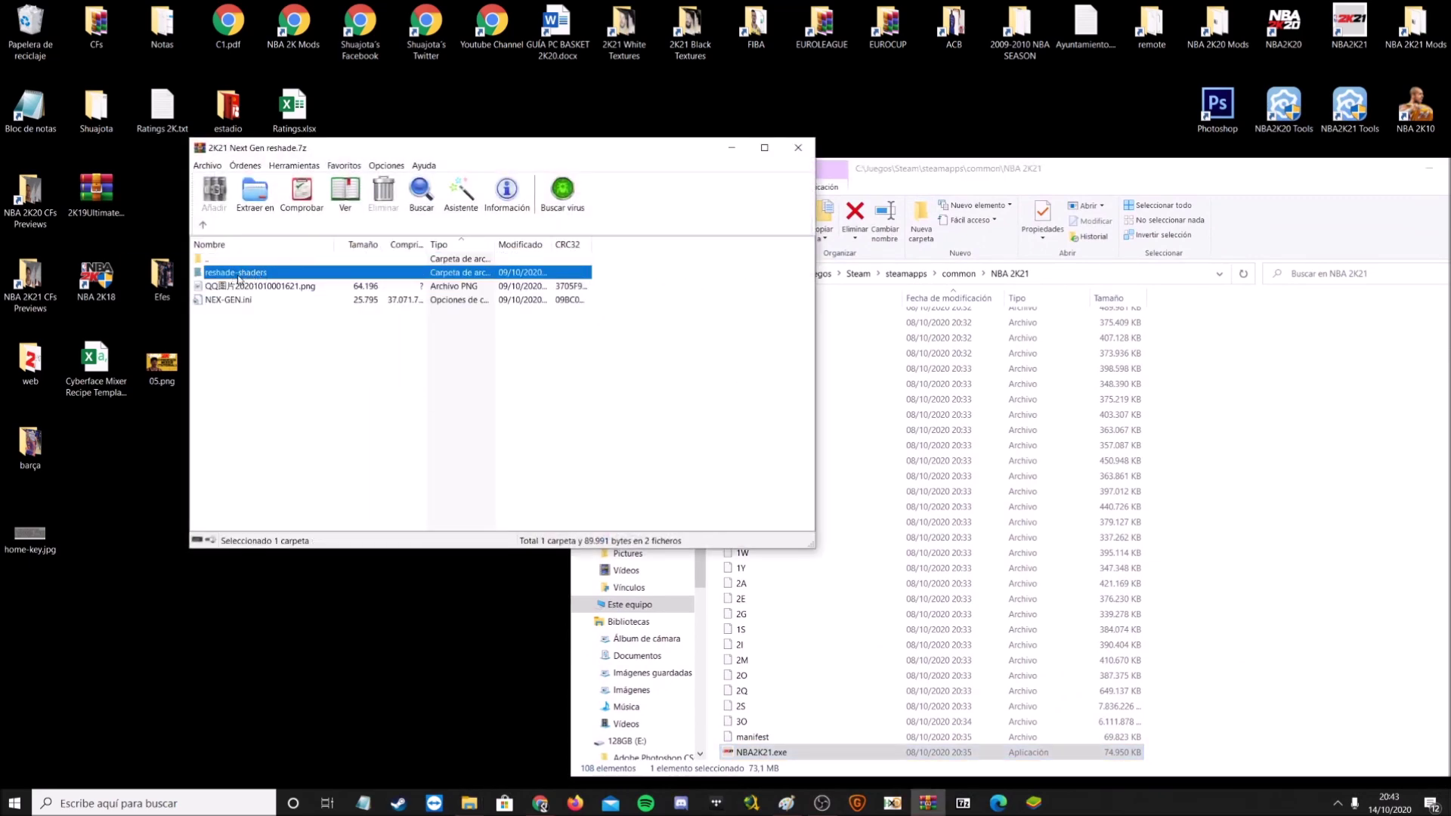
{"action": "left_click_drag", "start_coordinate": [239, 278], "coordinate": [1231, 476]}
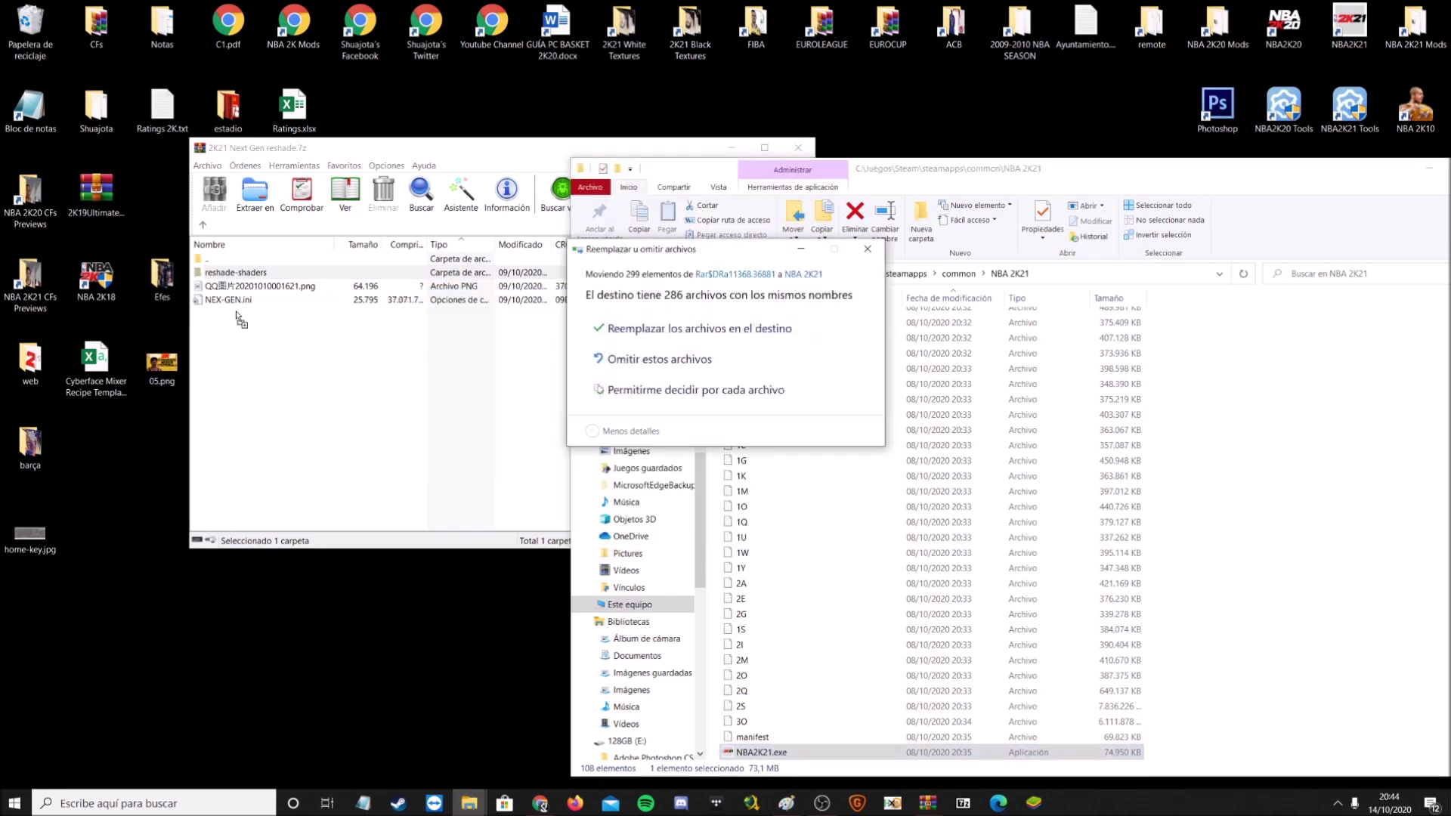
{"action": "left_click", "coordinate": [642, 330]}
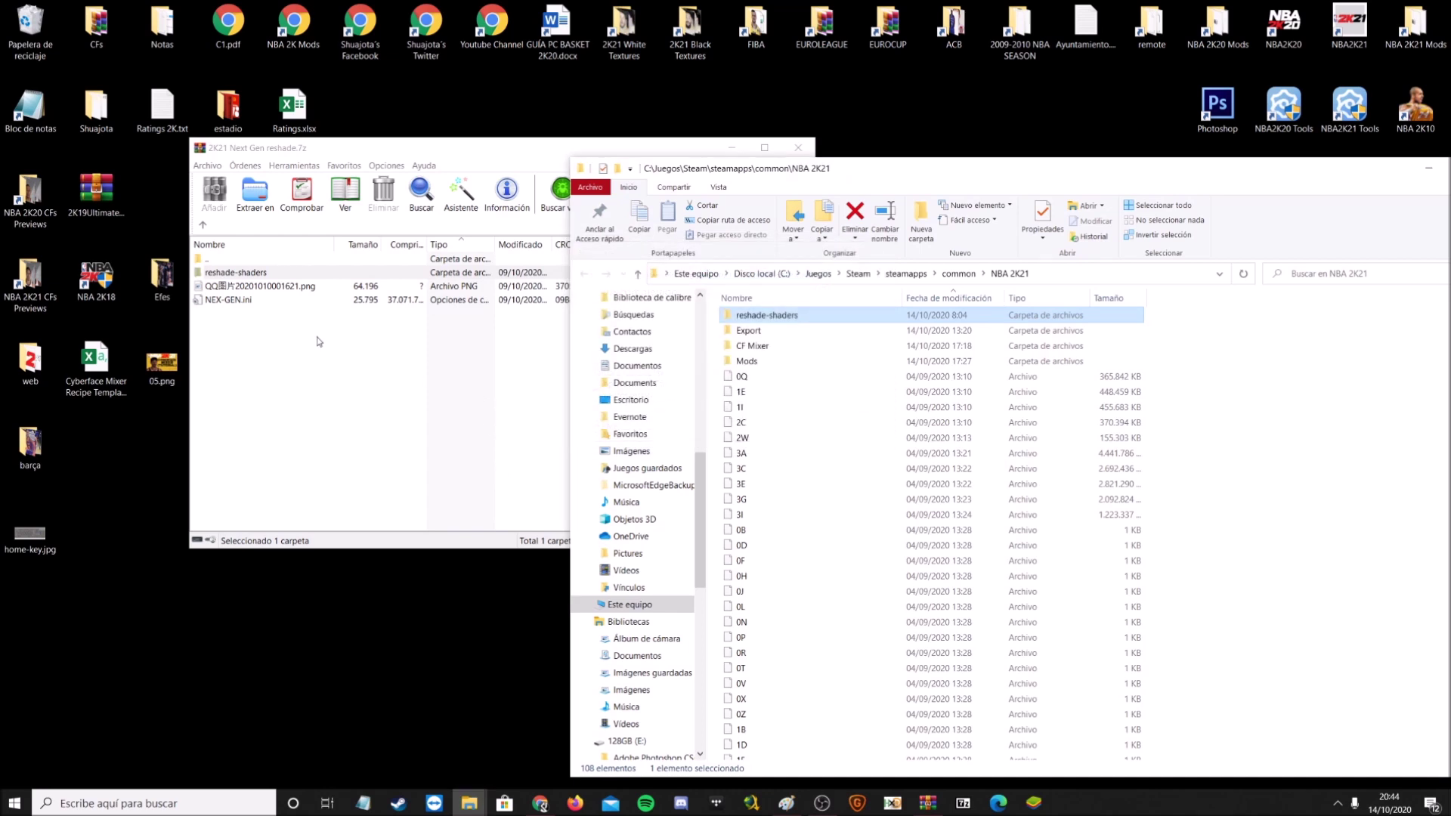
- Copy NEX-GEN.ini into the game folder, put the preview PNG on the desktop, and close WinRAR
{"action": "mouse_move", "coordinate": [243, 303]}
{"action": "left_mouse_down"}
{"action": "mouse_move", "coordinate": [748, 378]}
{"action": "mouse_move", "coordinate": [1213, 514]}
{"action": "left_mouse_up"}
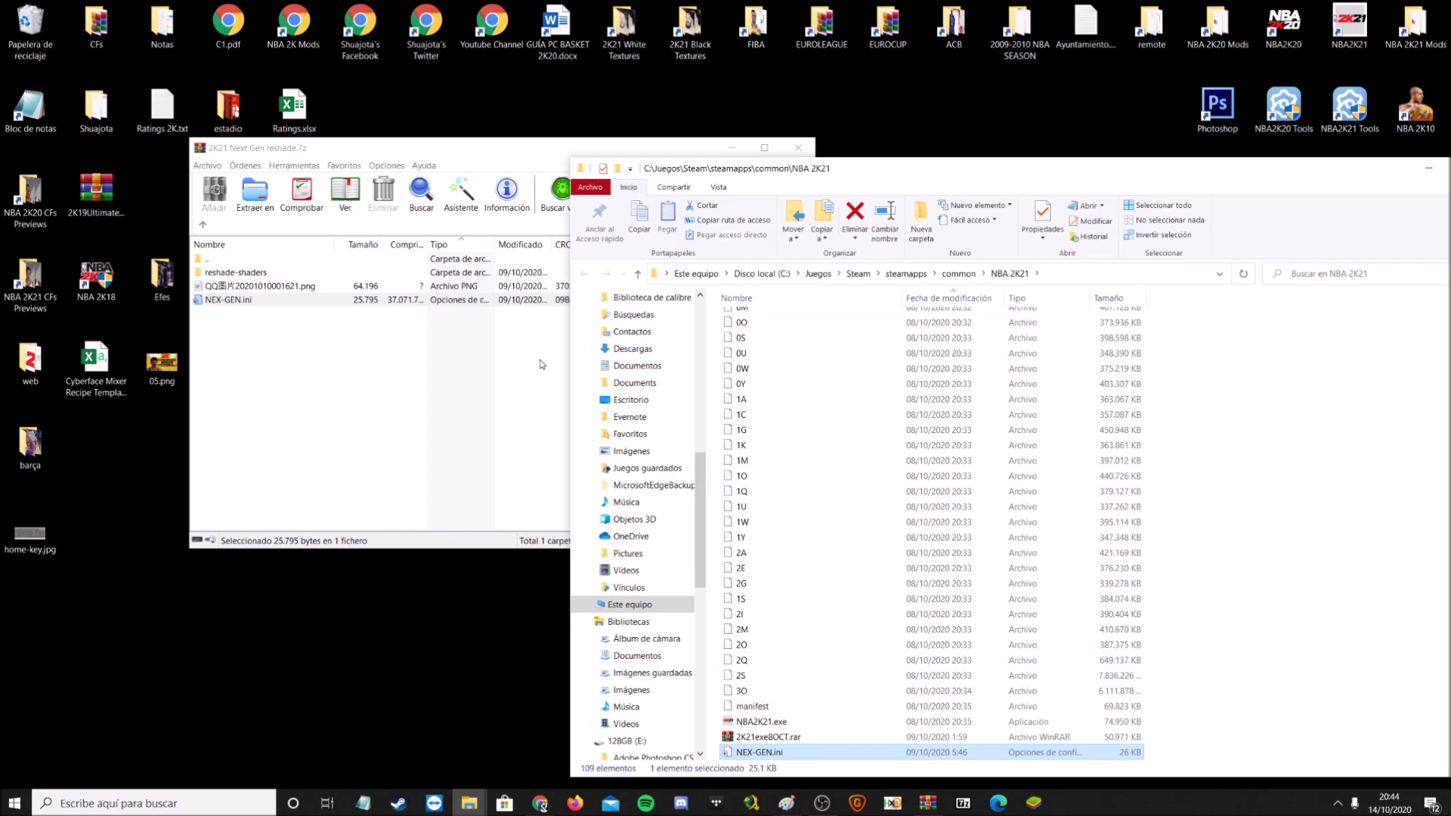
{"action": "left_click", "coordinate": [442, 364]}
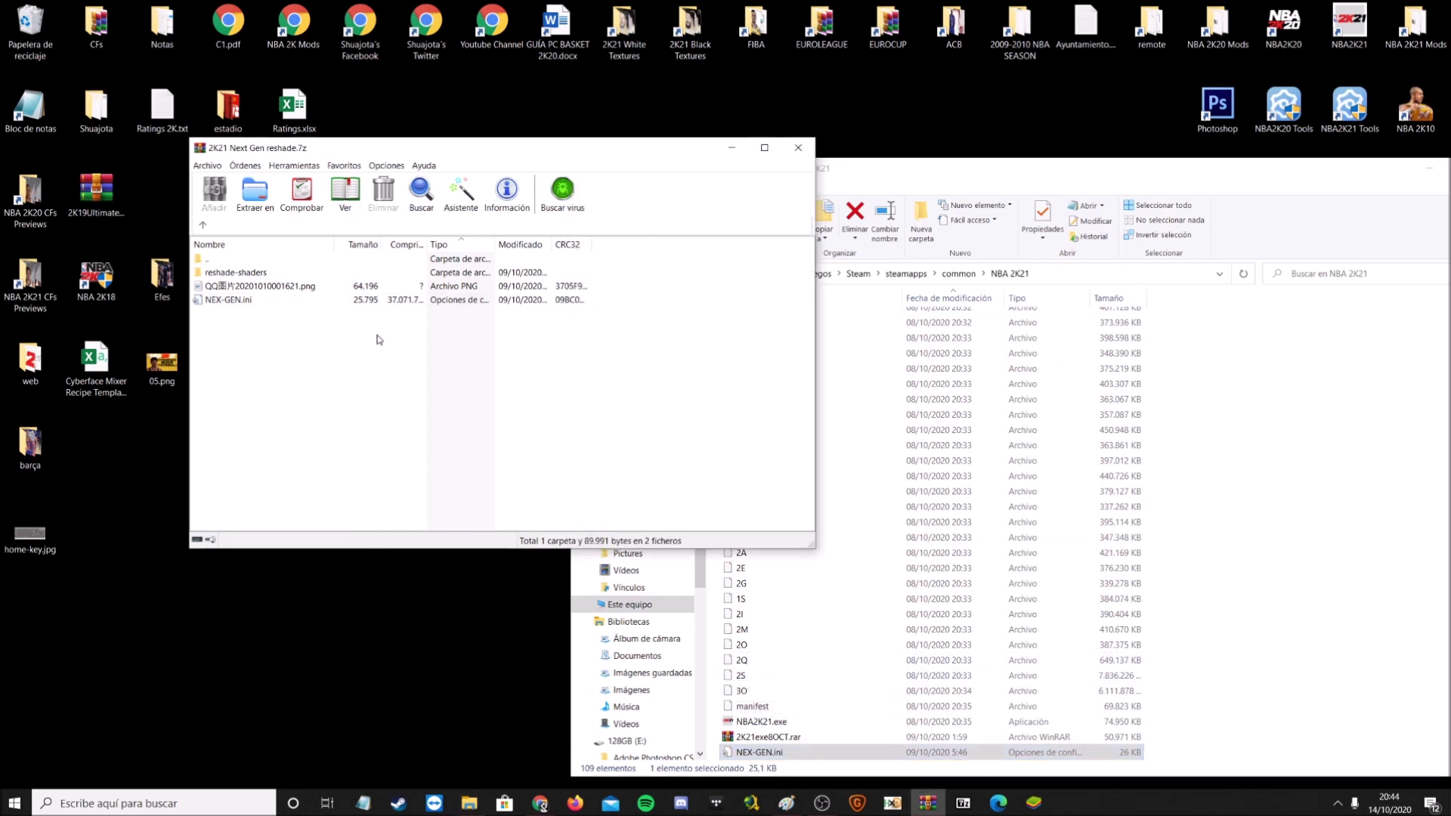
{"action": "mouse_move", "coordinate": [328, 286]}
{"action": "left_mouse_down"}
{"action": "mouse_move", "coordinate": [567, 456]}
{"action": "mouse_move", "coordinate": [455, 639]}
{"action": "mouse_move", "coordinate": [451, 581]}
{"action": "left_mouse_up"}
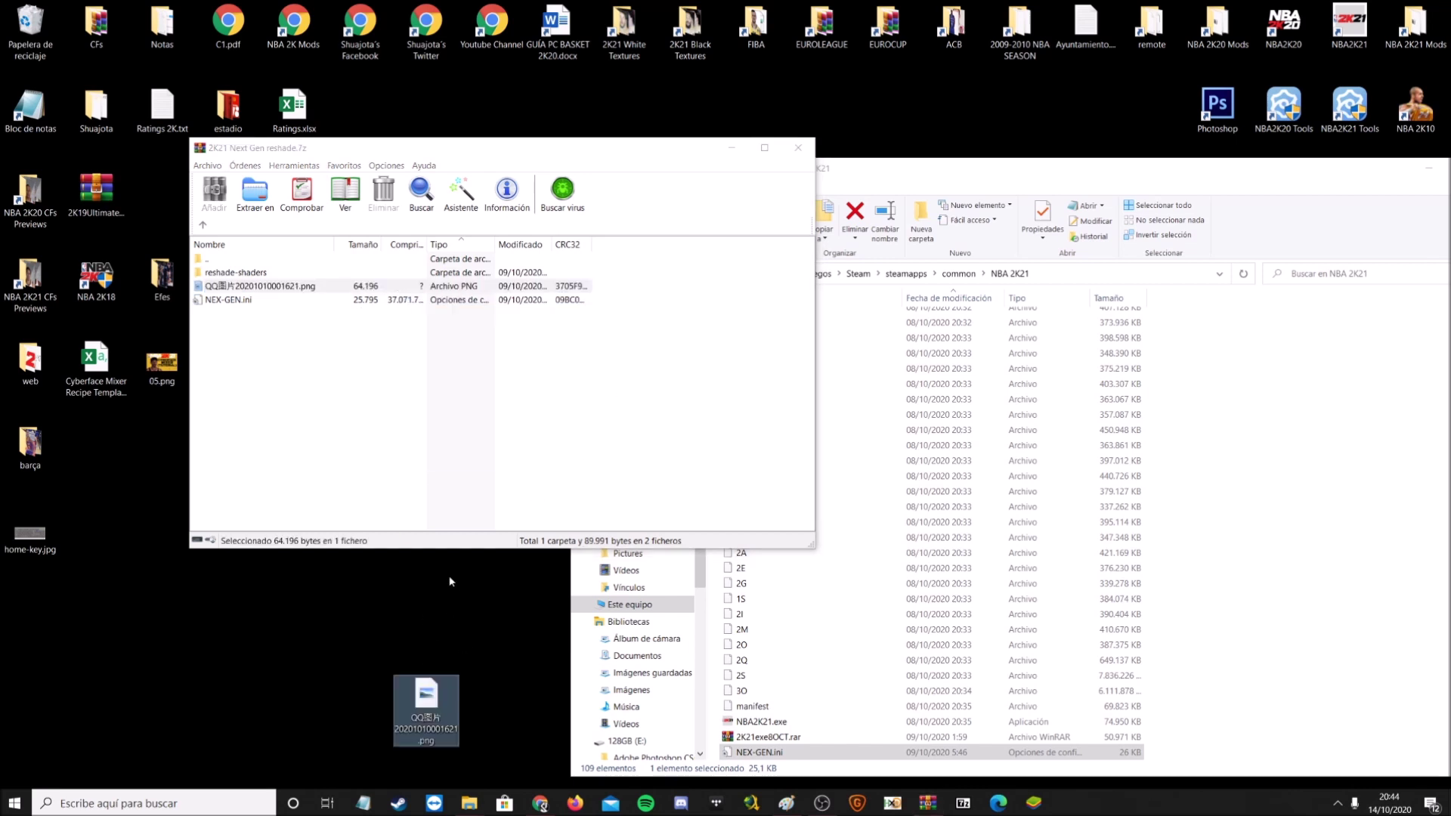
{"action": "left_click", "coordinate": [798, 148]}
- Launch ReShade Setup and choose to browse manually for the game's executable
{"action": "left_click_drag", "start_coordinate": [893, 177], "coordinate": [895, 147]}
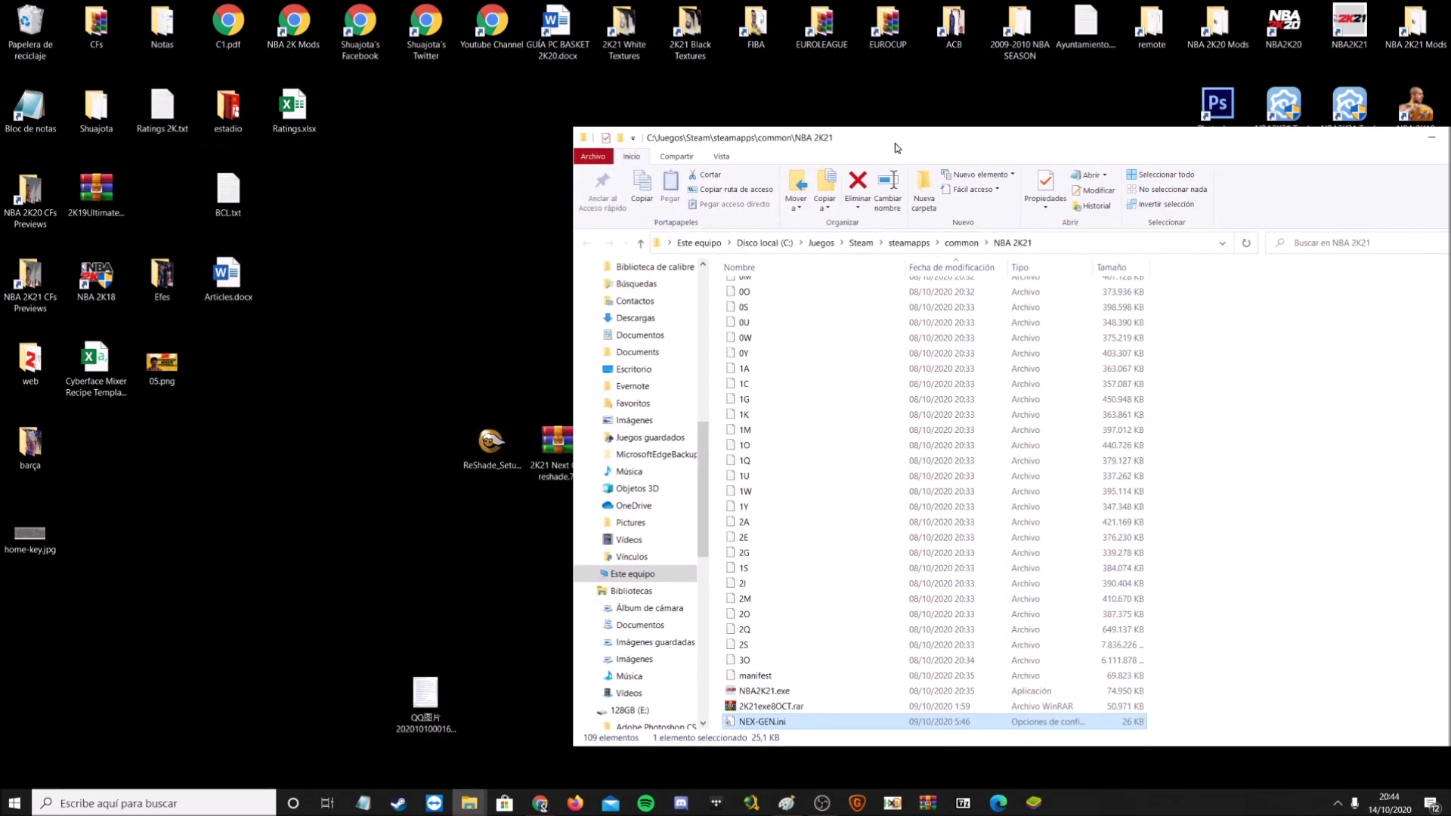
{"action": "double_click", "coordinate": [491, 442]}
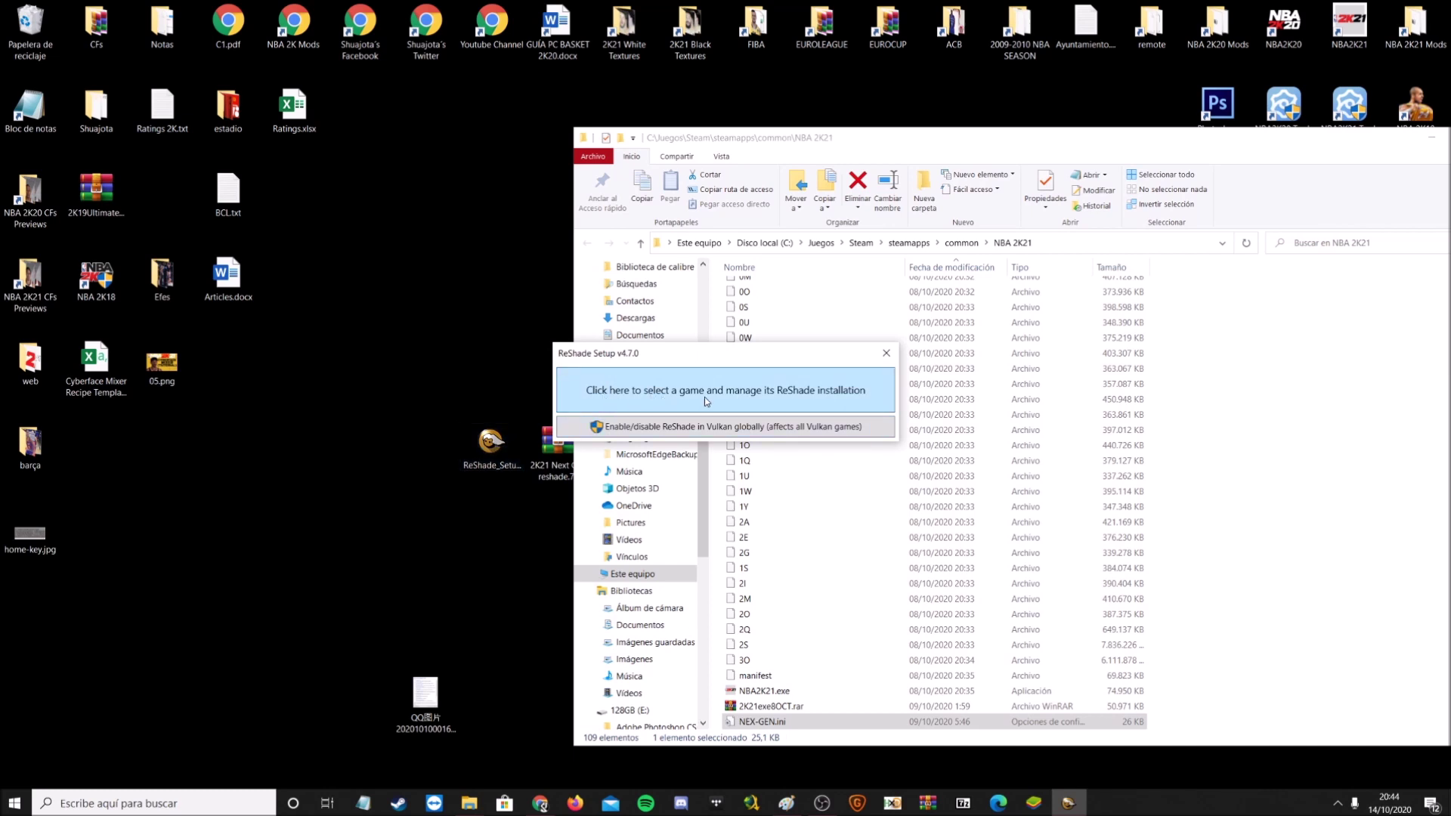
{"action": "left_click", "coordinate": [821, 396]}
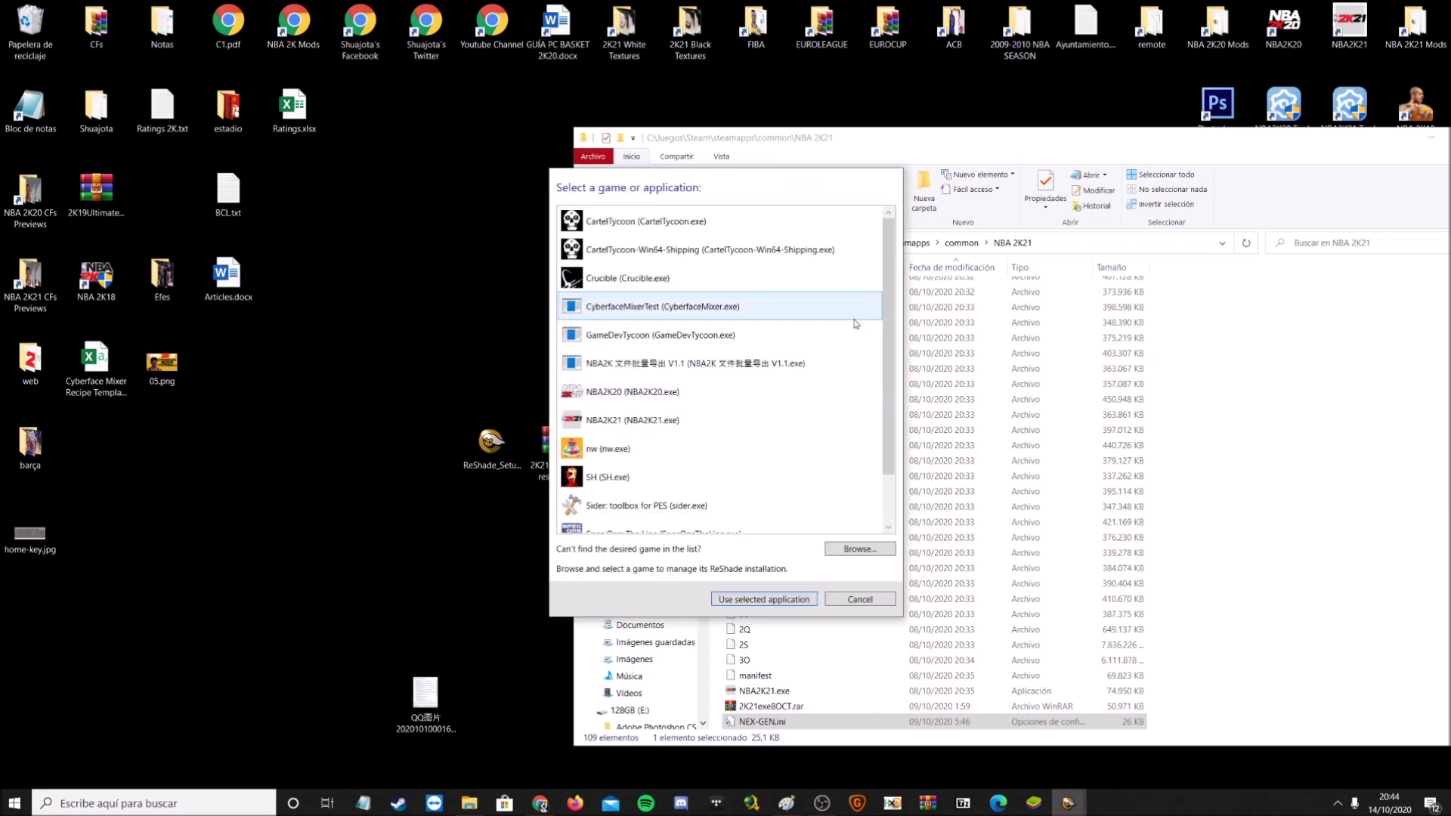
{"action": "left_click", "coordinate": [867, 556]}
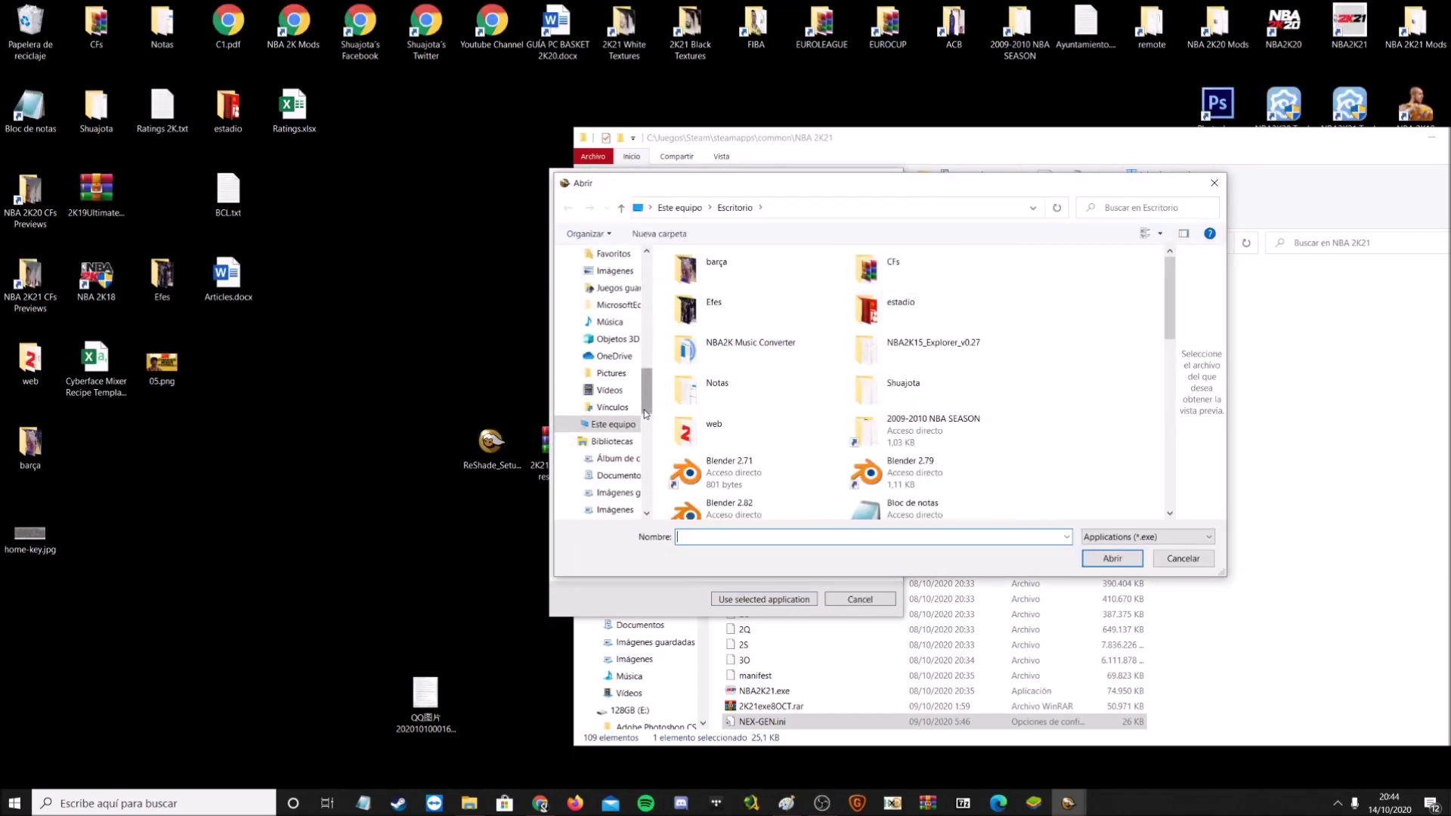
- Browse through the C: drive into Juegos\Steam\steamapps
{"action": "left_click", "coordinate": [629, 427]}
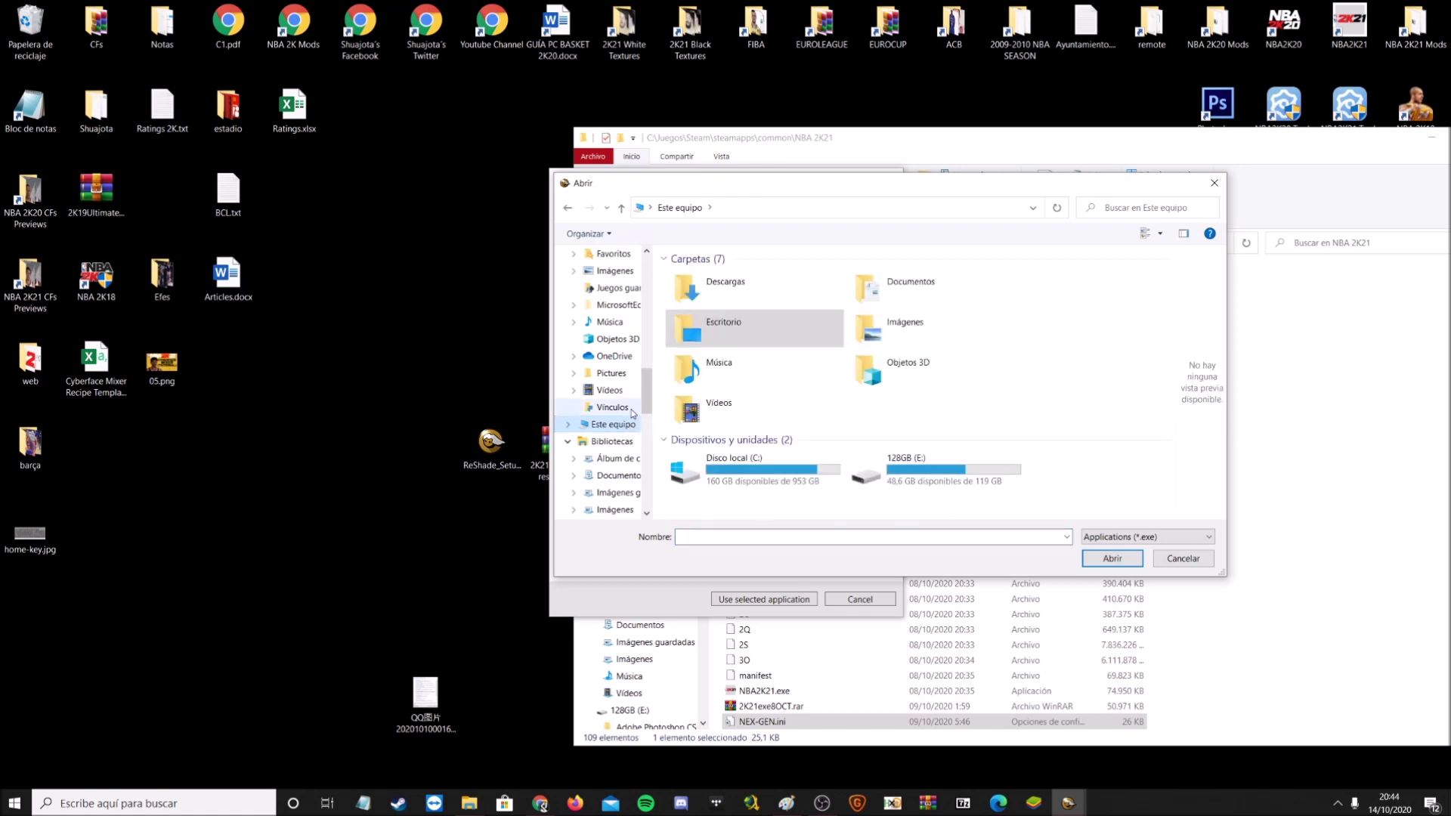
{"action": "double_click", "coordinate": [811, 471]}
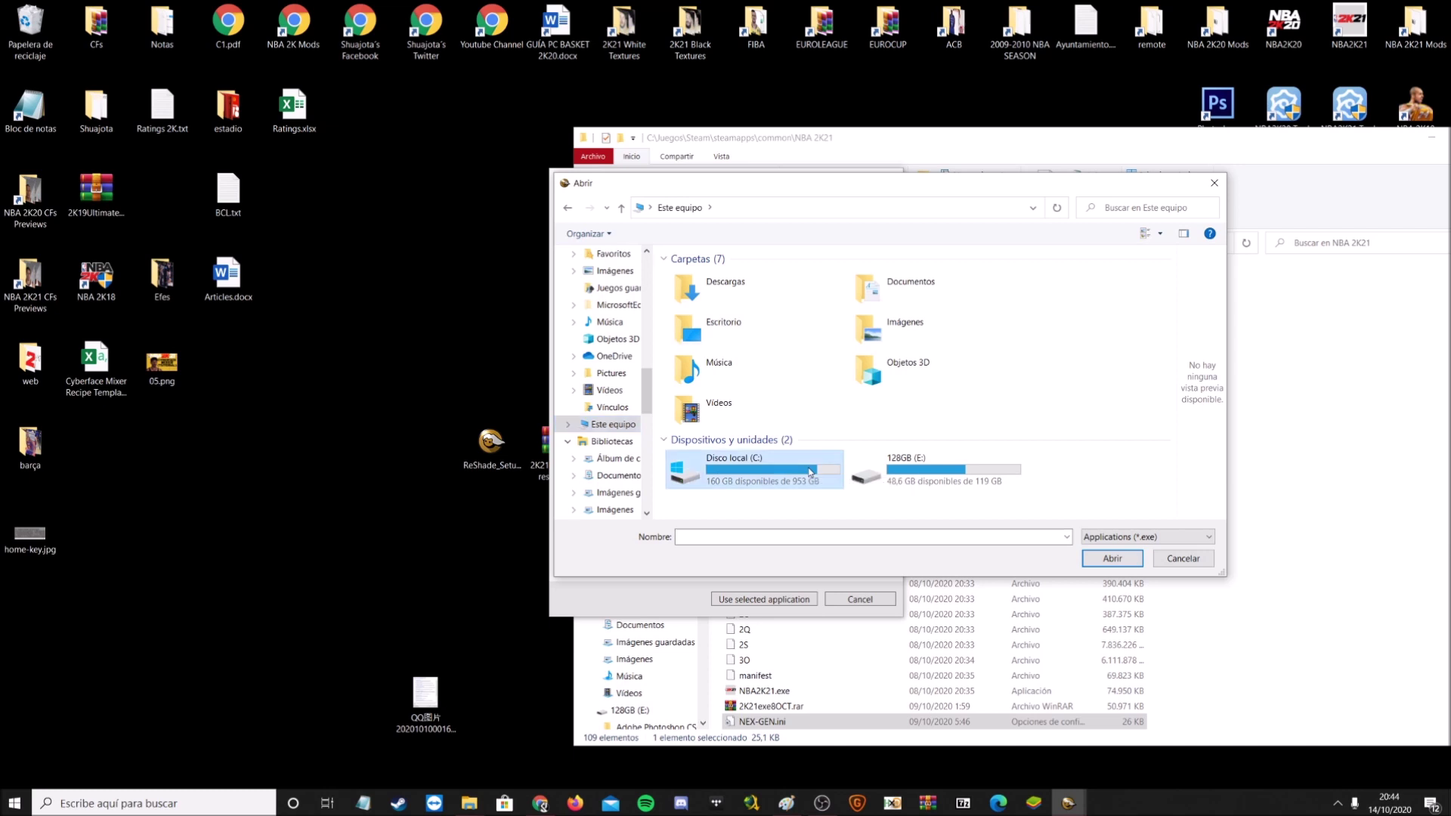
{"action": "scroll", "coordinate": [805, 470], "scroll_direction": "down", "scroll_amount": 3}
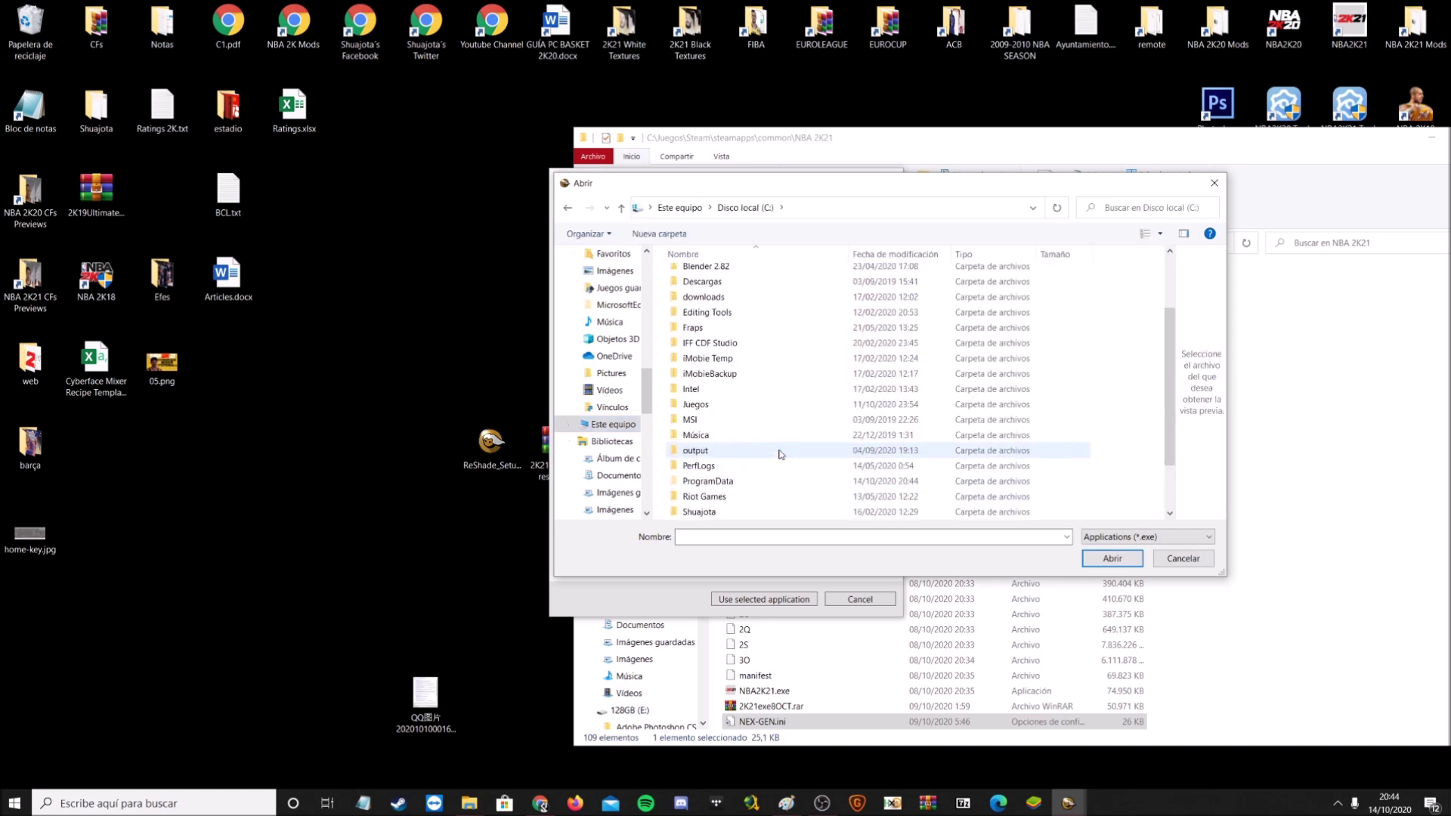
{"action": "double_click", "coordinate": [718, 406]}
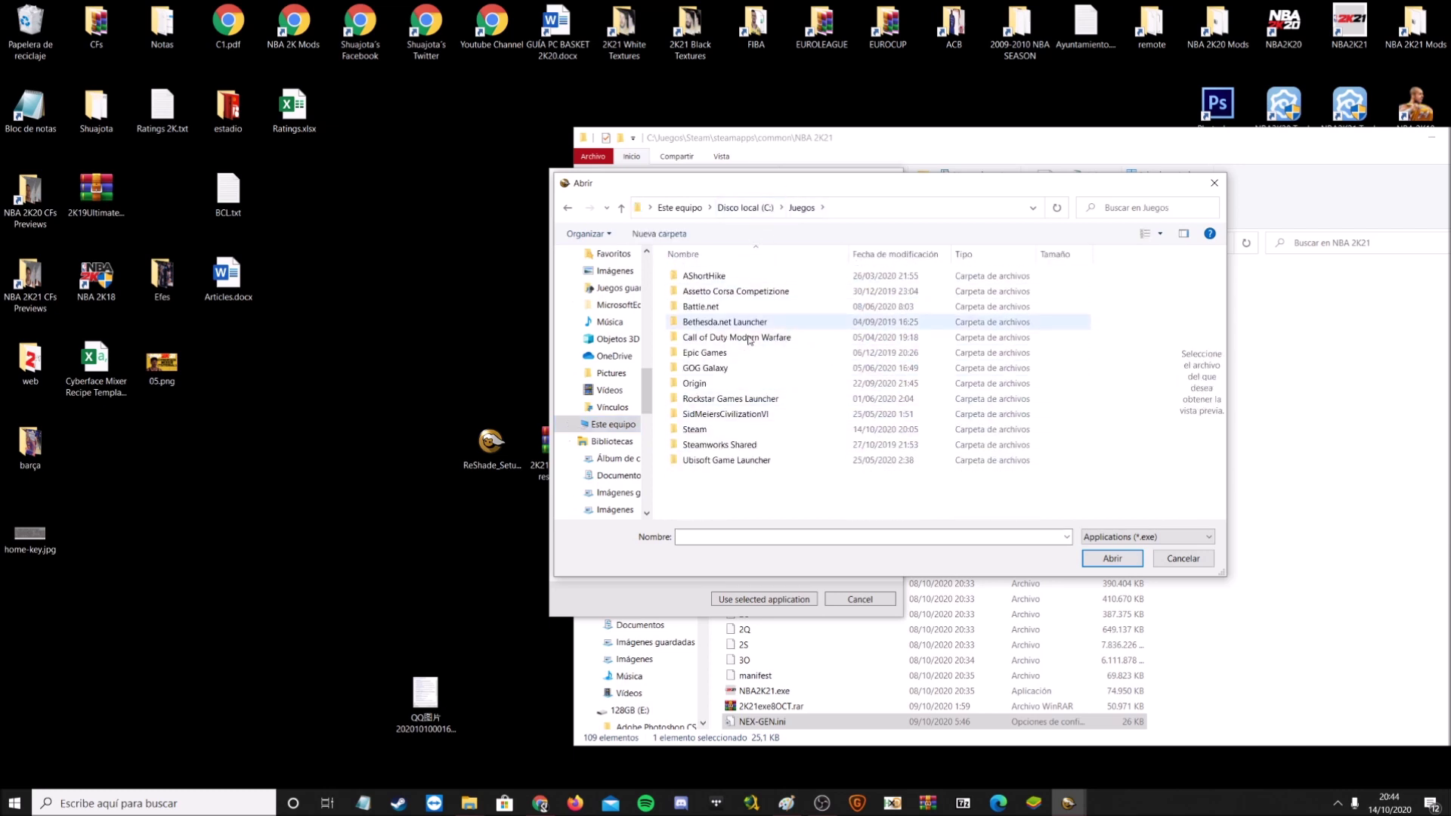
{"action": "double_click", "coordinate": [726, 429]}
{"action": "scroll", "coordinate": [729, 435], "scroll_direction": "down", "scroll_amount": 2}
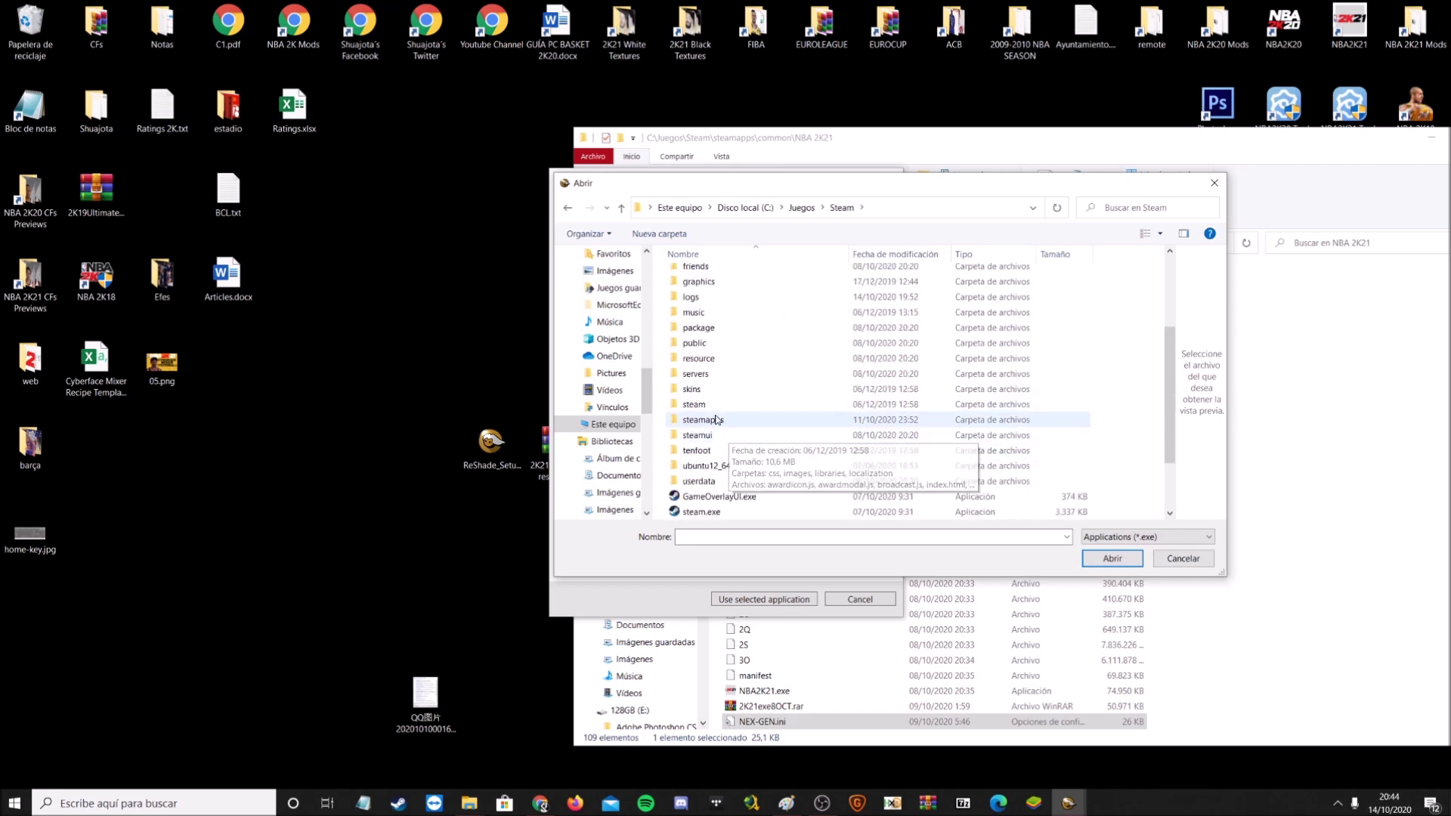
{"action": "double_click", "coordinate": [703, 466]}
- Pick common\NBA 2K21\NBA2K21.exe as the target and choose Direct3D 10/11/12
{"action": "double_click", "coordinate": [706, 276]}
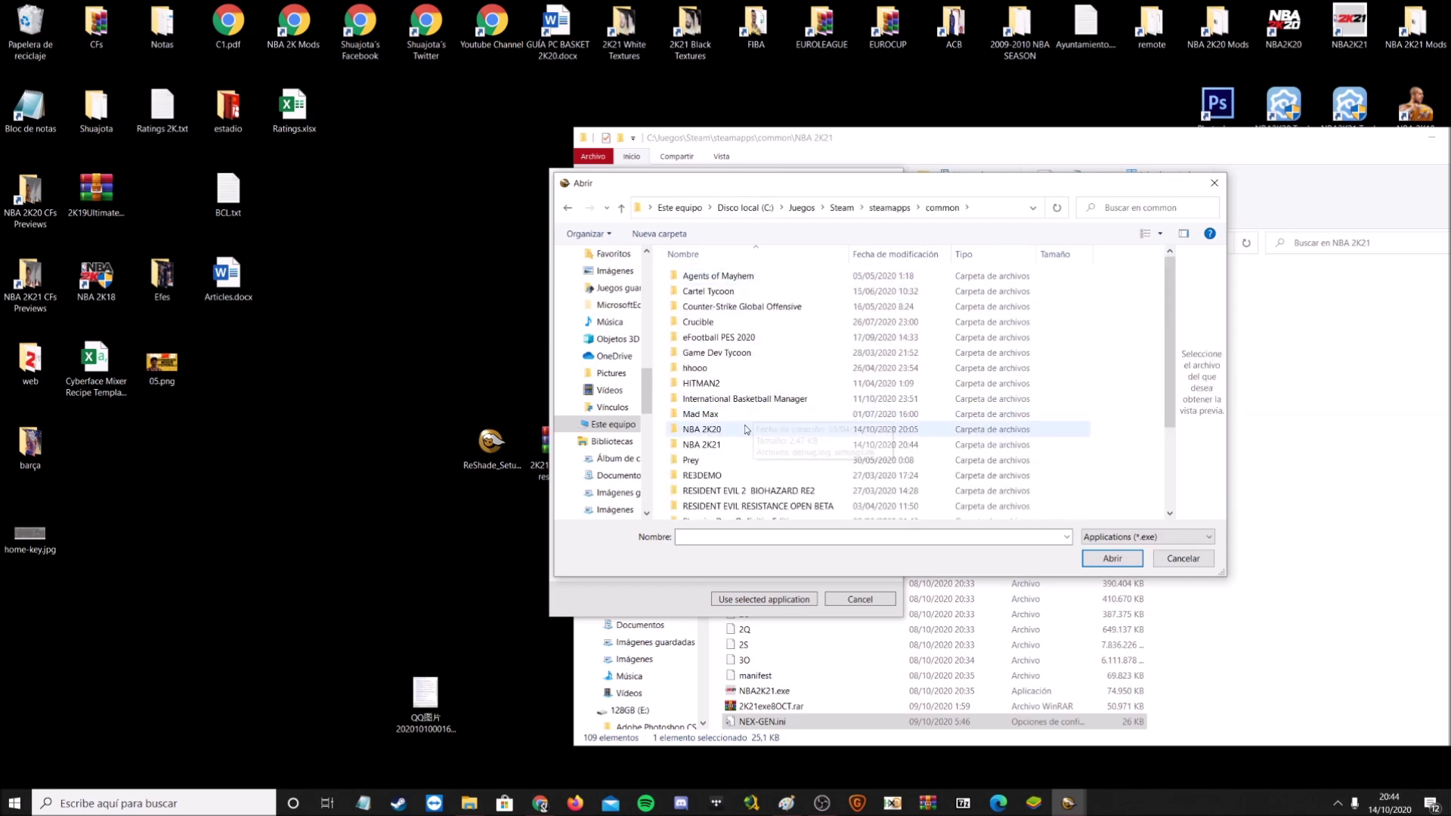
{"action": "double_click", "coordinate": [708, 446]}
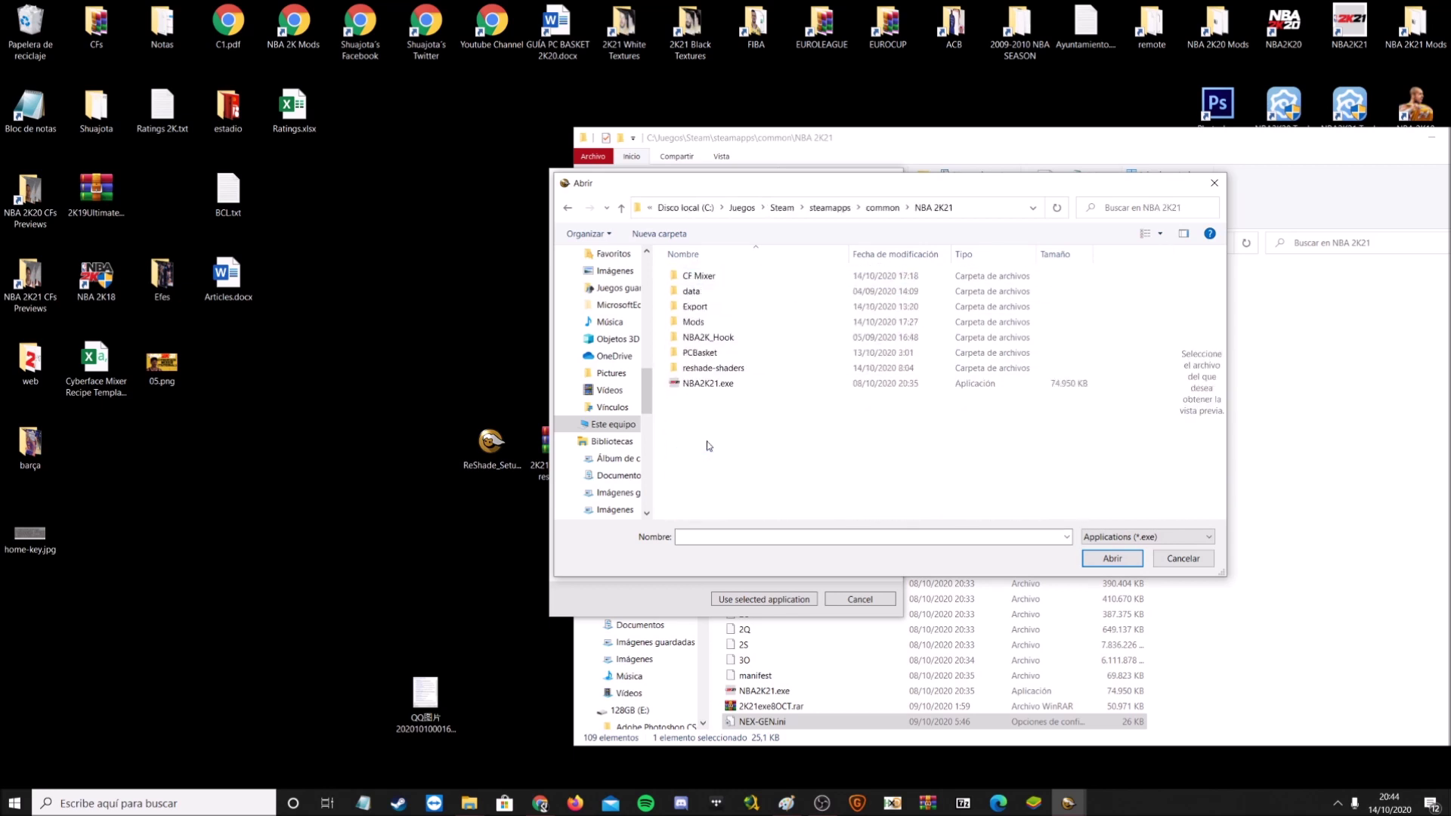
{"action": "left_click", "coordinate": [706, 387]}
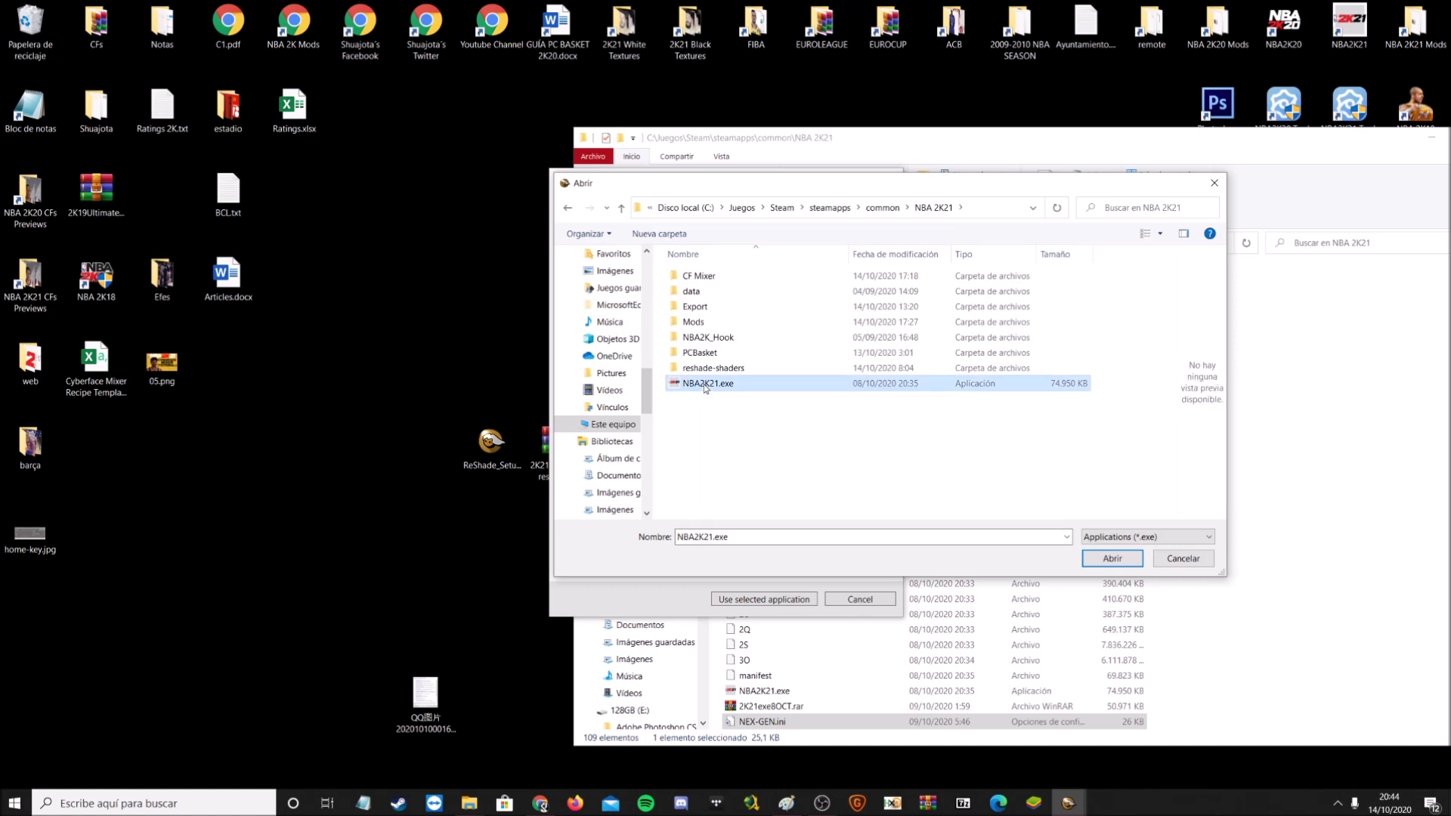
{"action": "left_click", "coordinate": [1104, 559]}
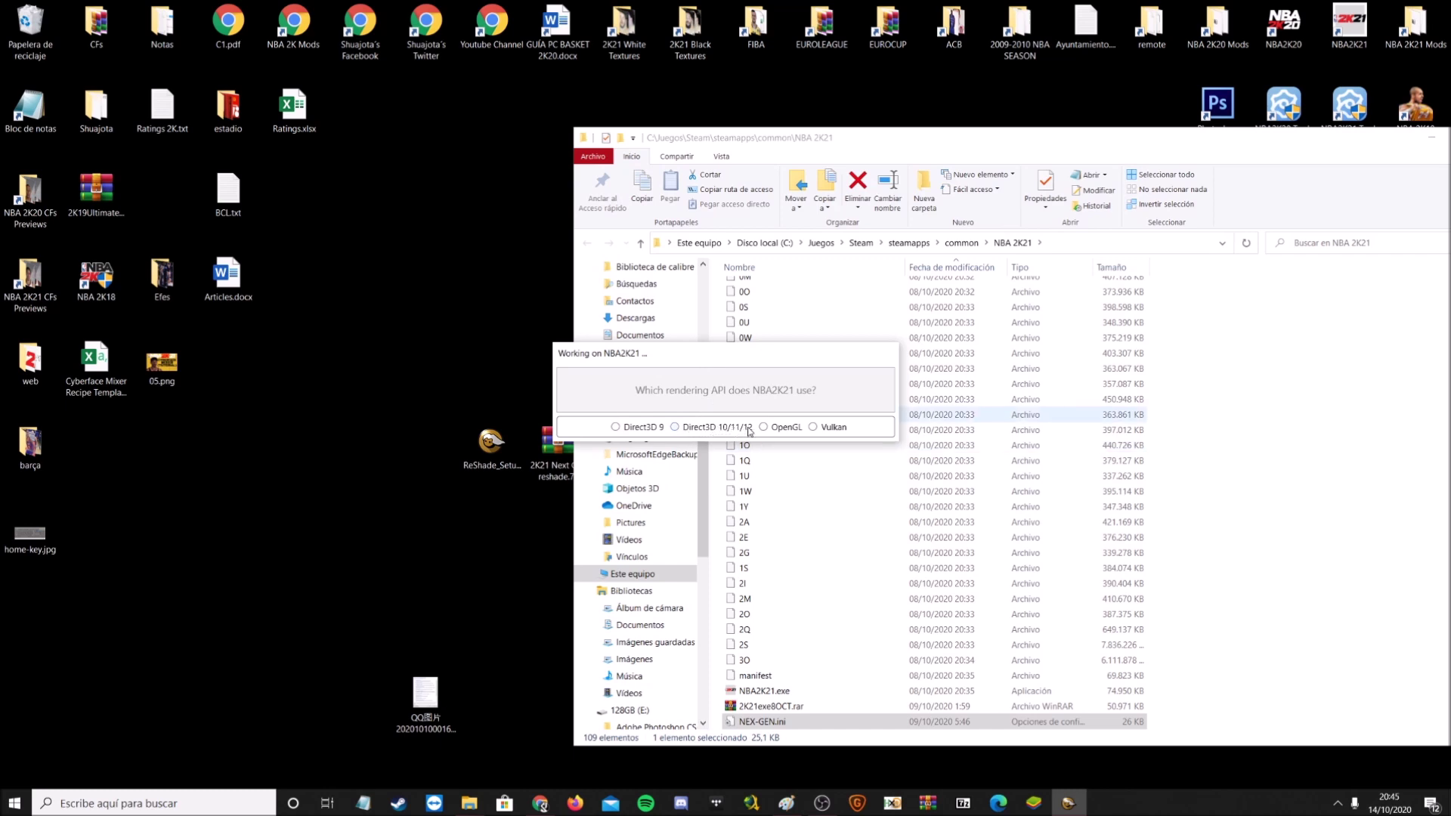
{"action": "left_click", "coordinate": [675, 427]}
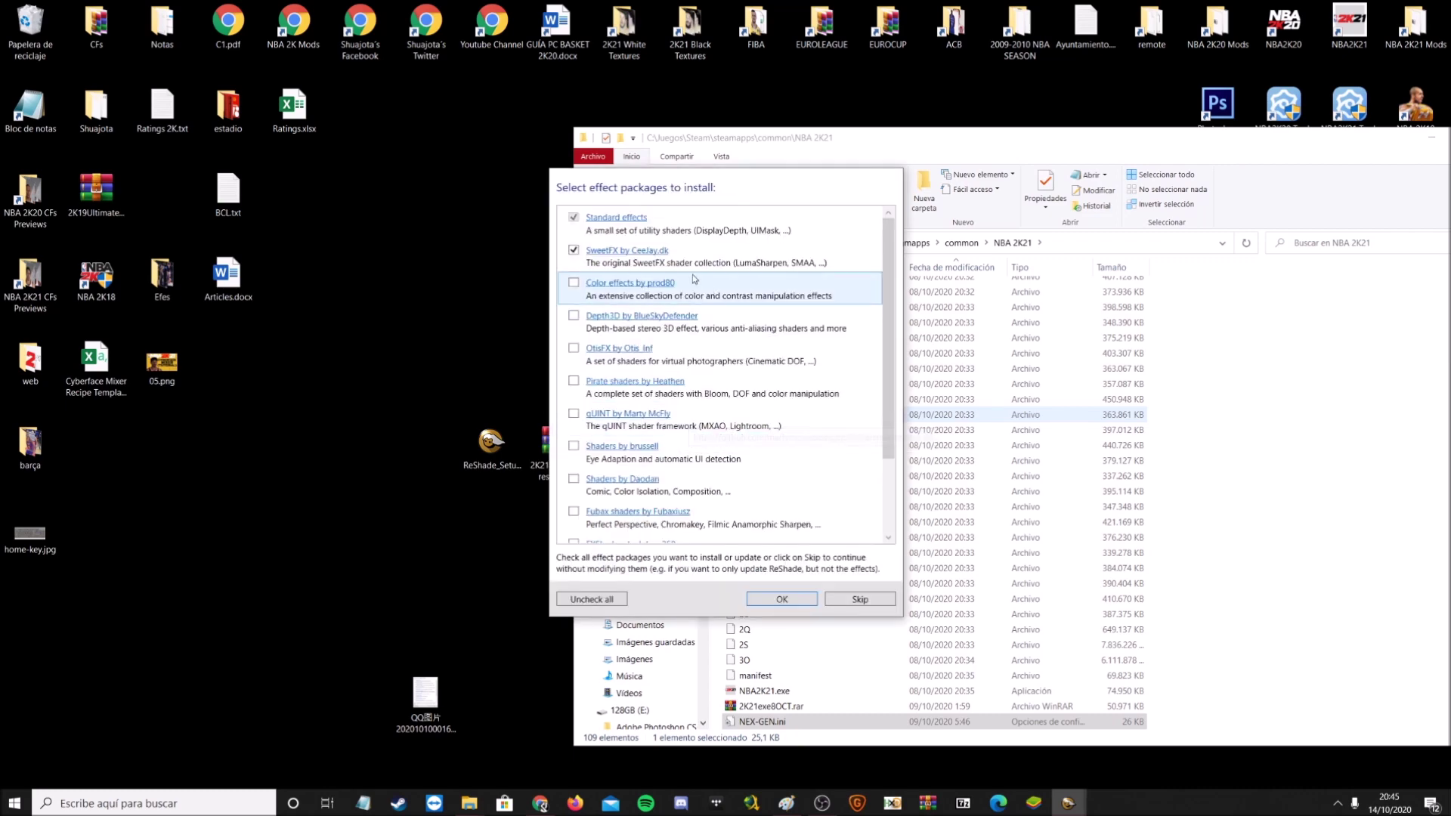
- Open the desktop screenshot of recommended packages and place it beside the package choices
{"action": "left_click", "coordinate": [428, 702]}
{"action": "double_click", "coordinate": [428, 701]}
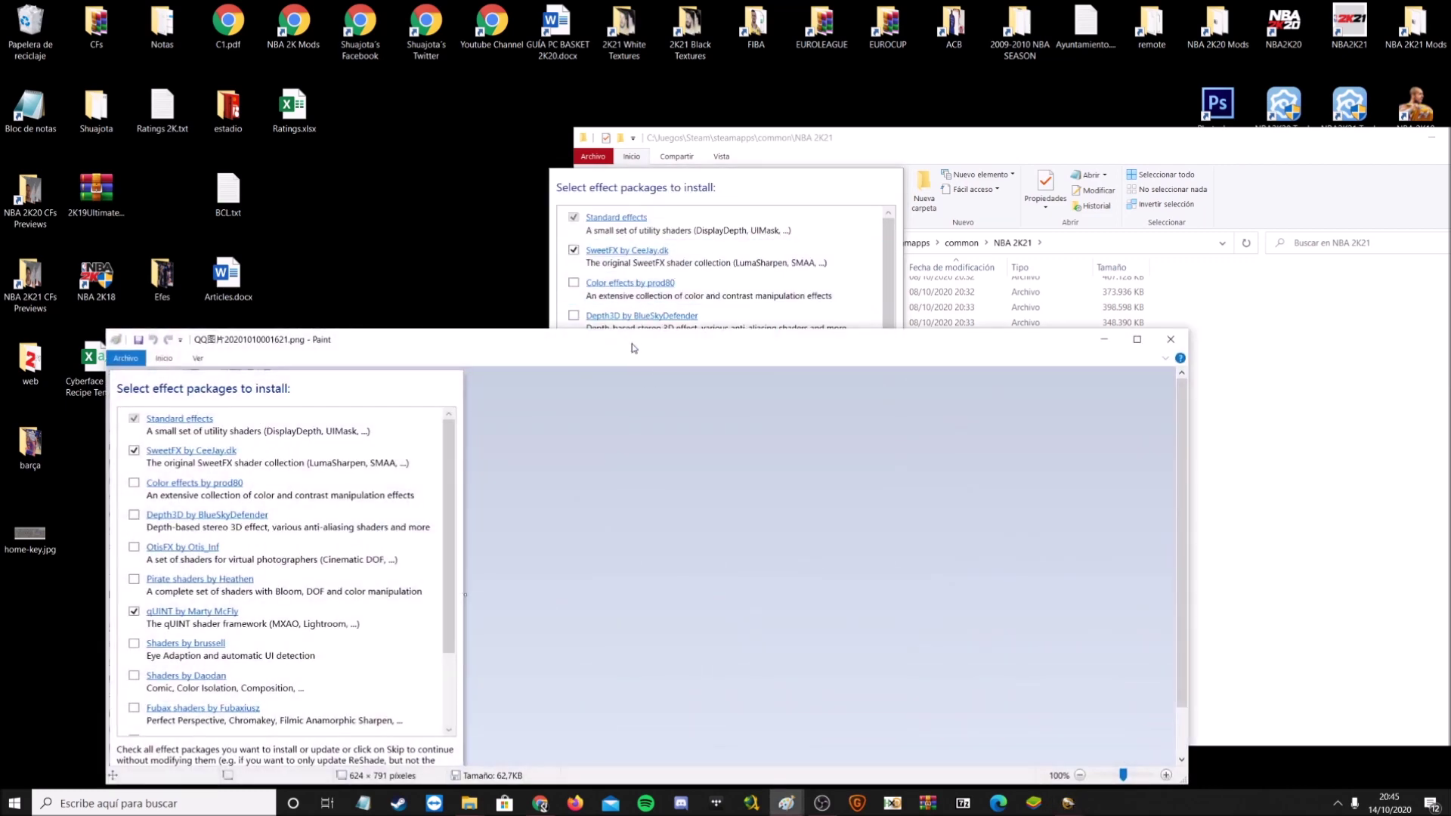
{"action": "left_click_drag", "start_coordinate": [634, 344], "coordinate": [541, 272]}
{"action": "left_click", "coordinate": [733, 190]}
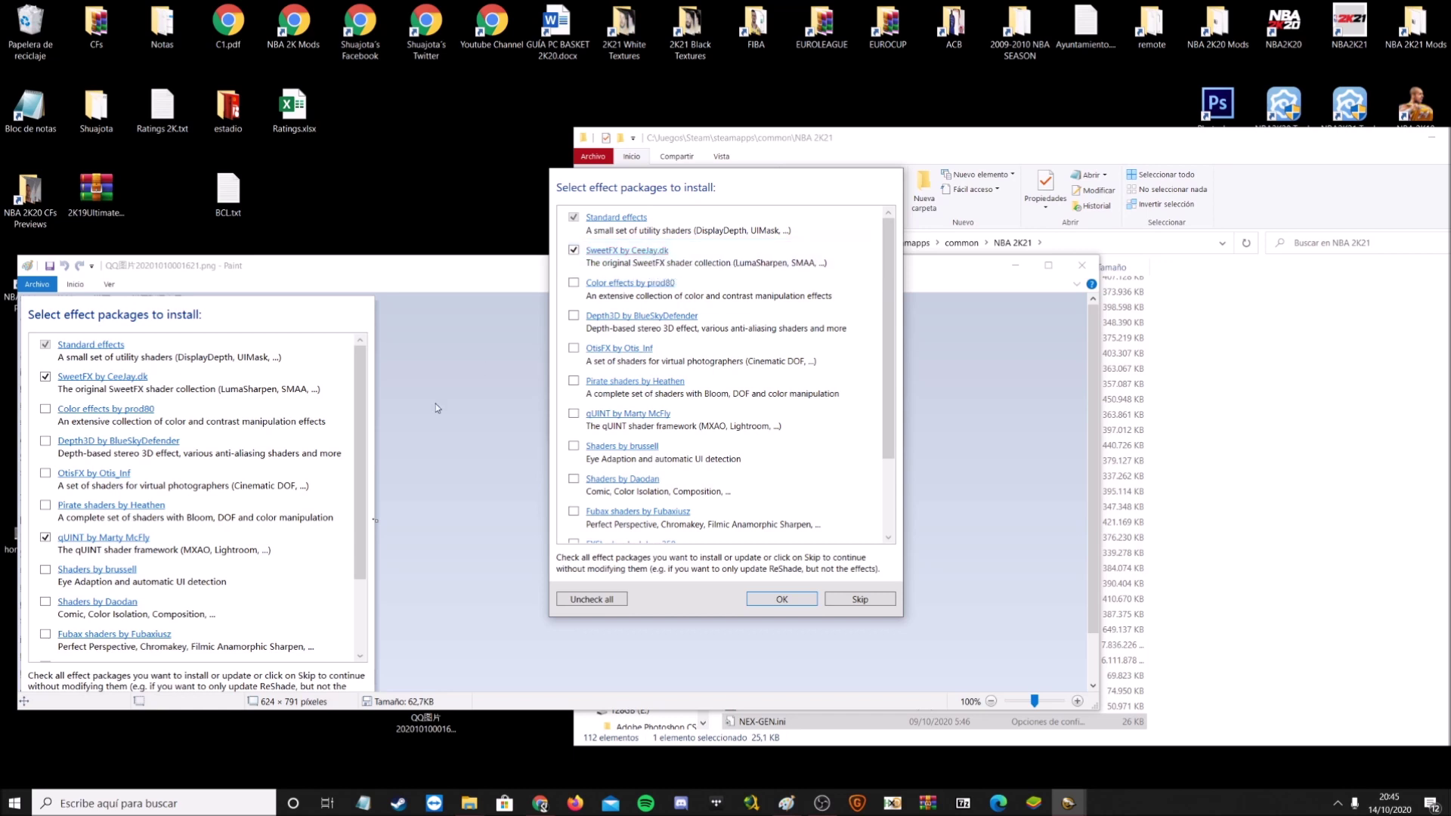
- Add qUINT, accept all Standard effects, SweetFX and qUINT files, and dismiss the success message
{"action": "left_click", "coordinate": [573, 414]}
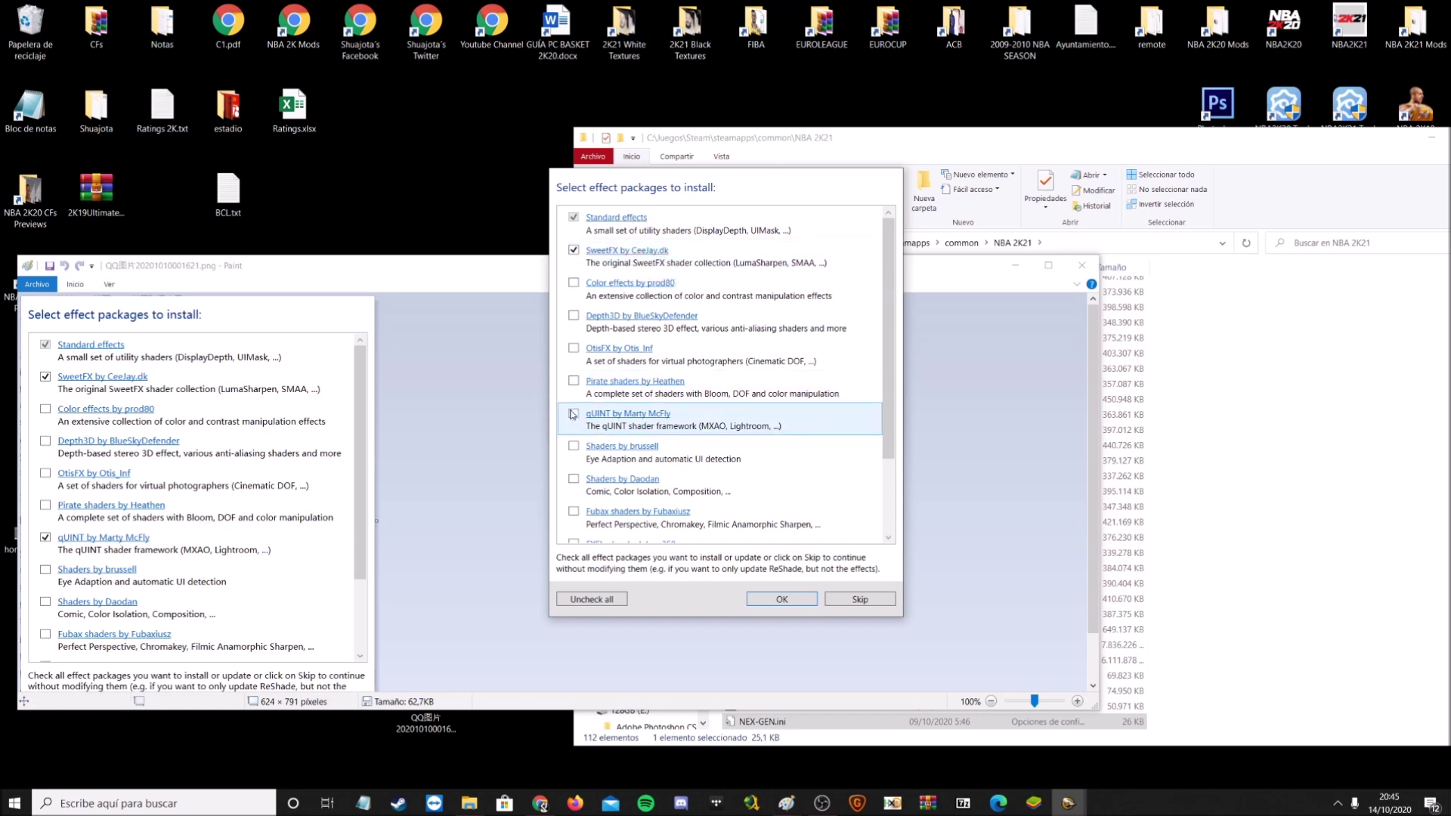
{"action": "left_click", "coordinate": [781, 600]}
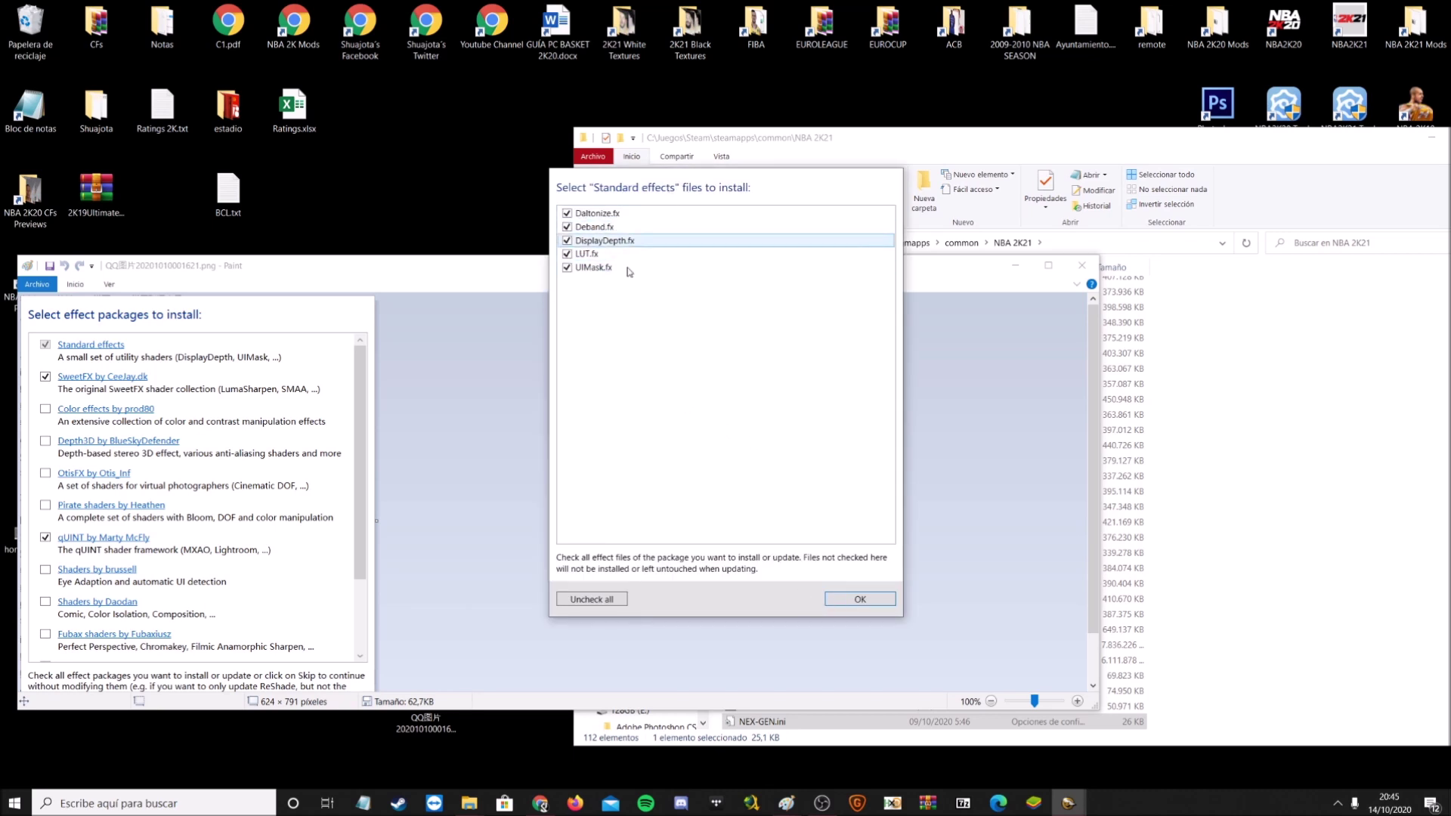
{"action": "left_click", "coordinate": [859, 601]}
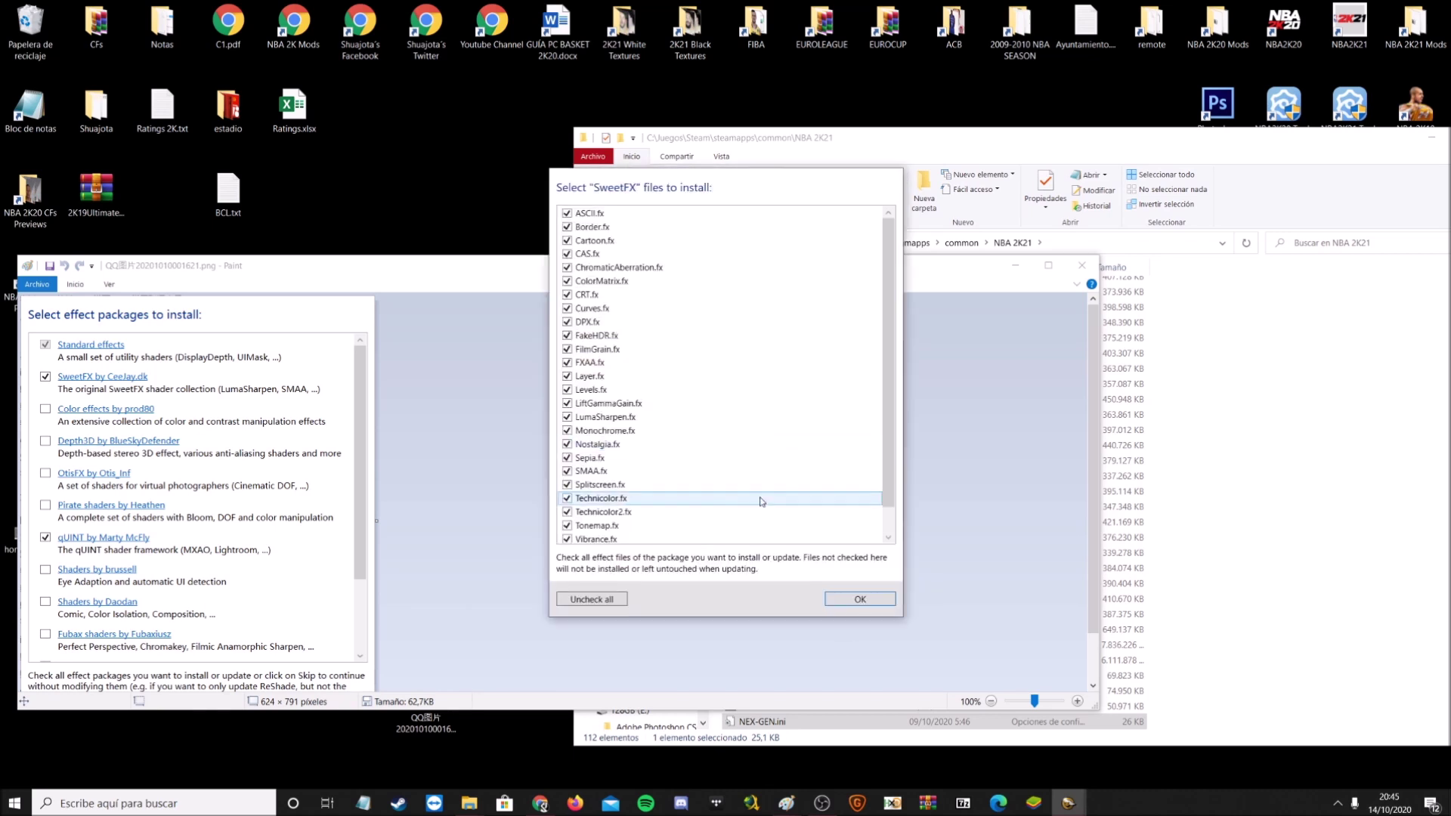
{"action": "left_click", "coordinate": [848, 602]}
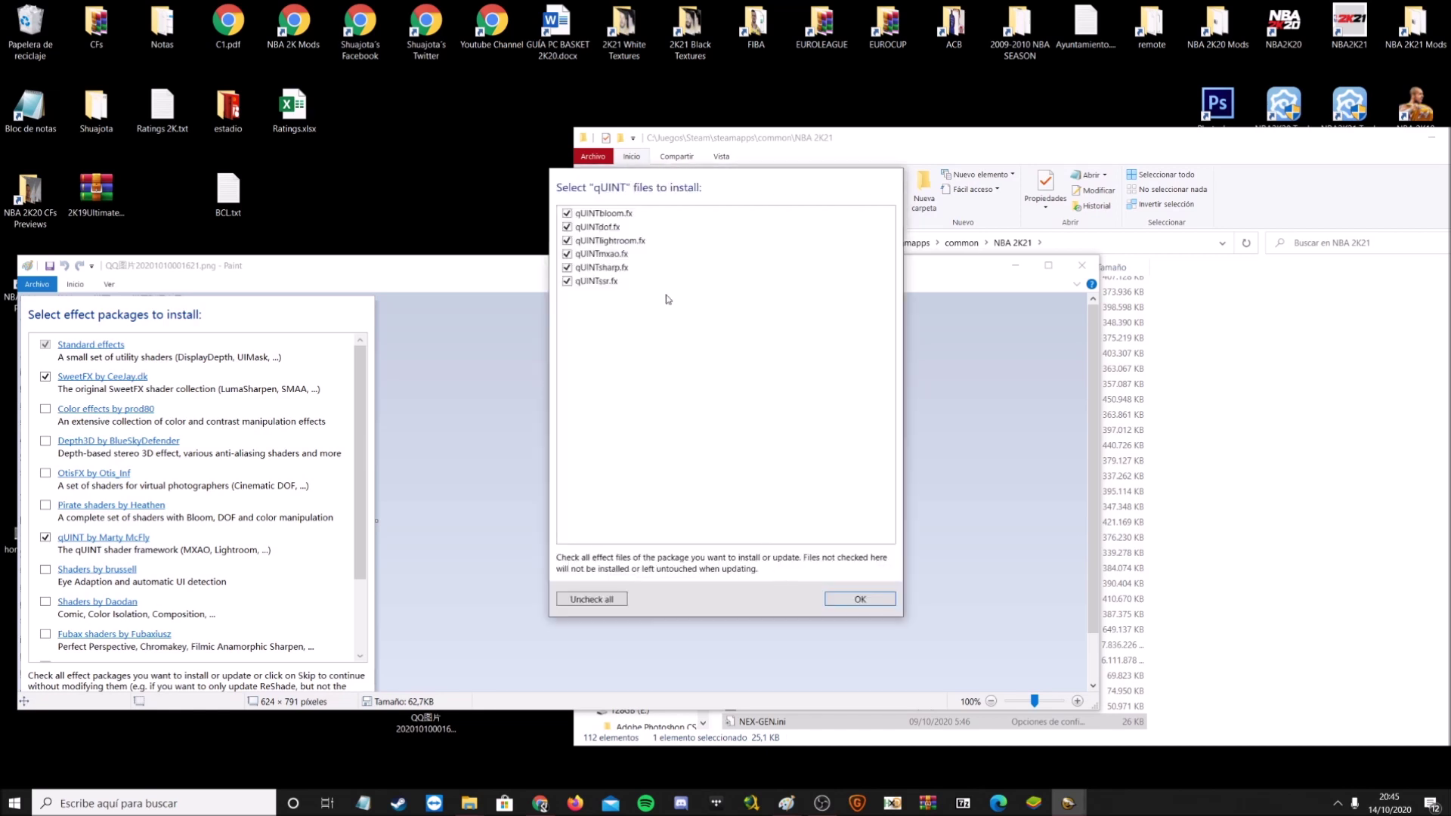
{"action": "left_click", "coordinate": [856, 601]}
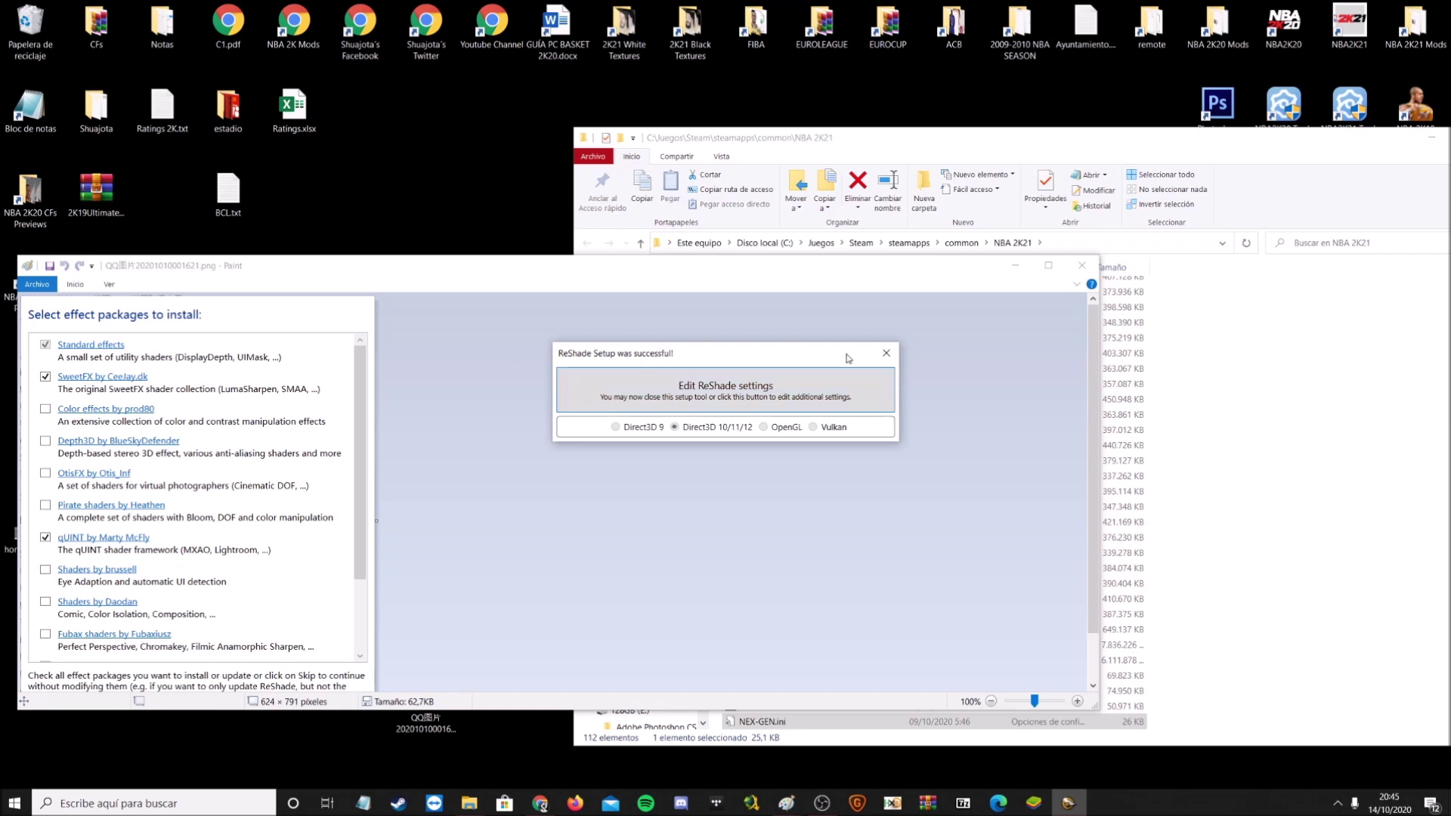
{"action": "left_click", "coordinate": [887, 353]}
- Close the reference screenshot and game folder, then open home-key.jpg in Paint
{"action": "left_click", "coordinate": [1080, 276]}
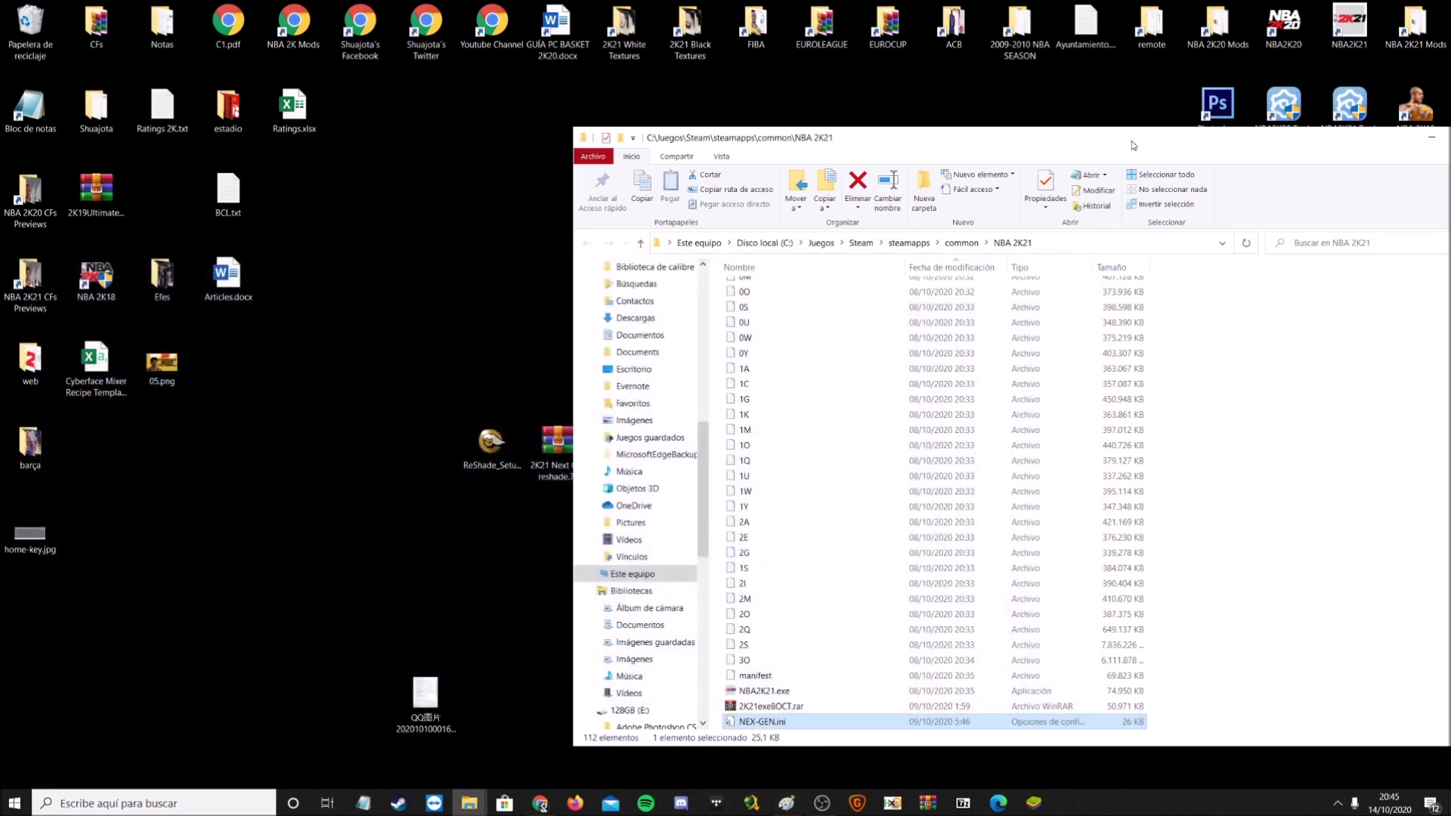
{"action": "left_click", "coordinate": [1110, 158]}
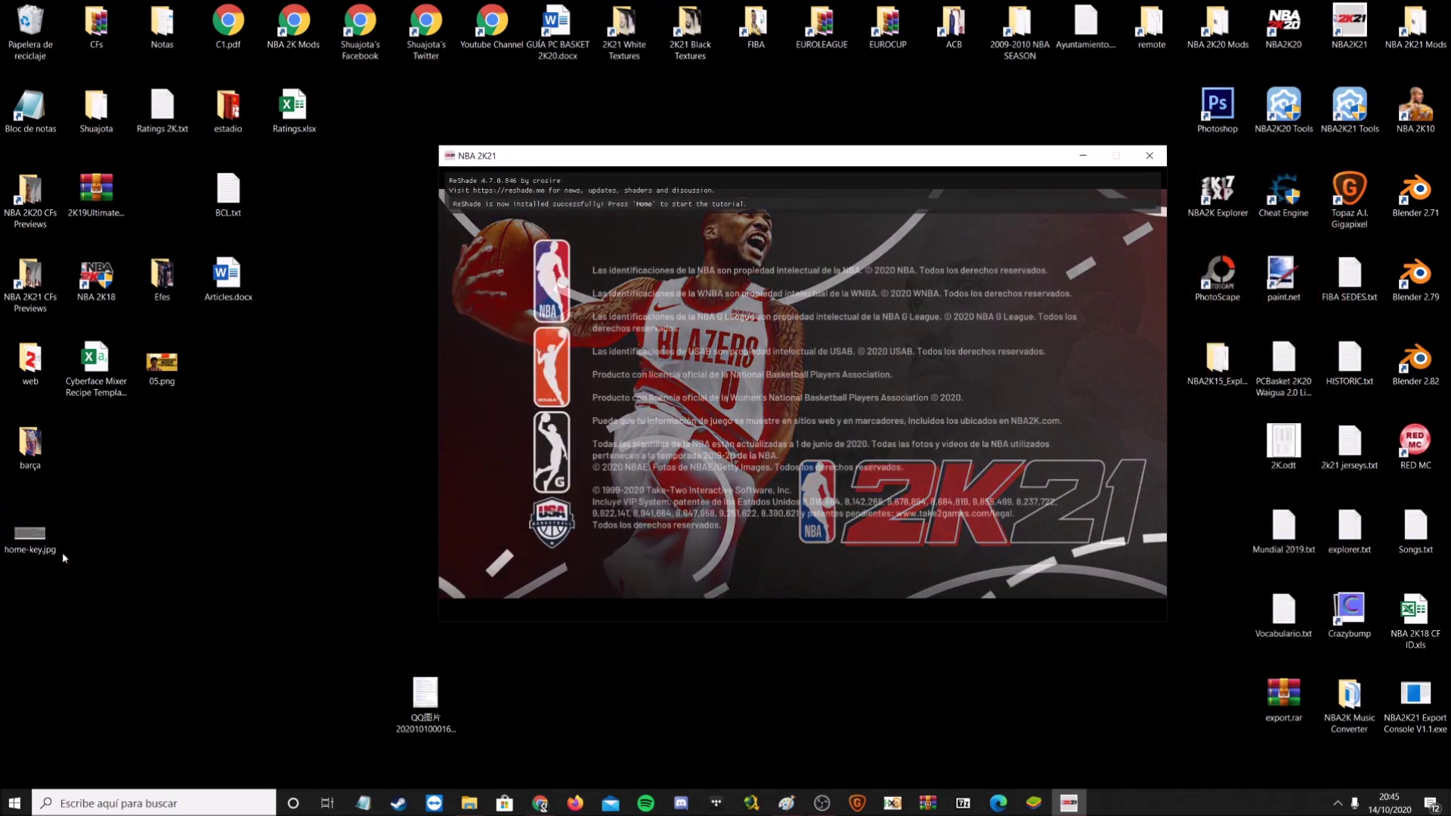
{"action": "double_click", "coordinate": [62, 551]}
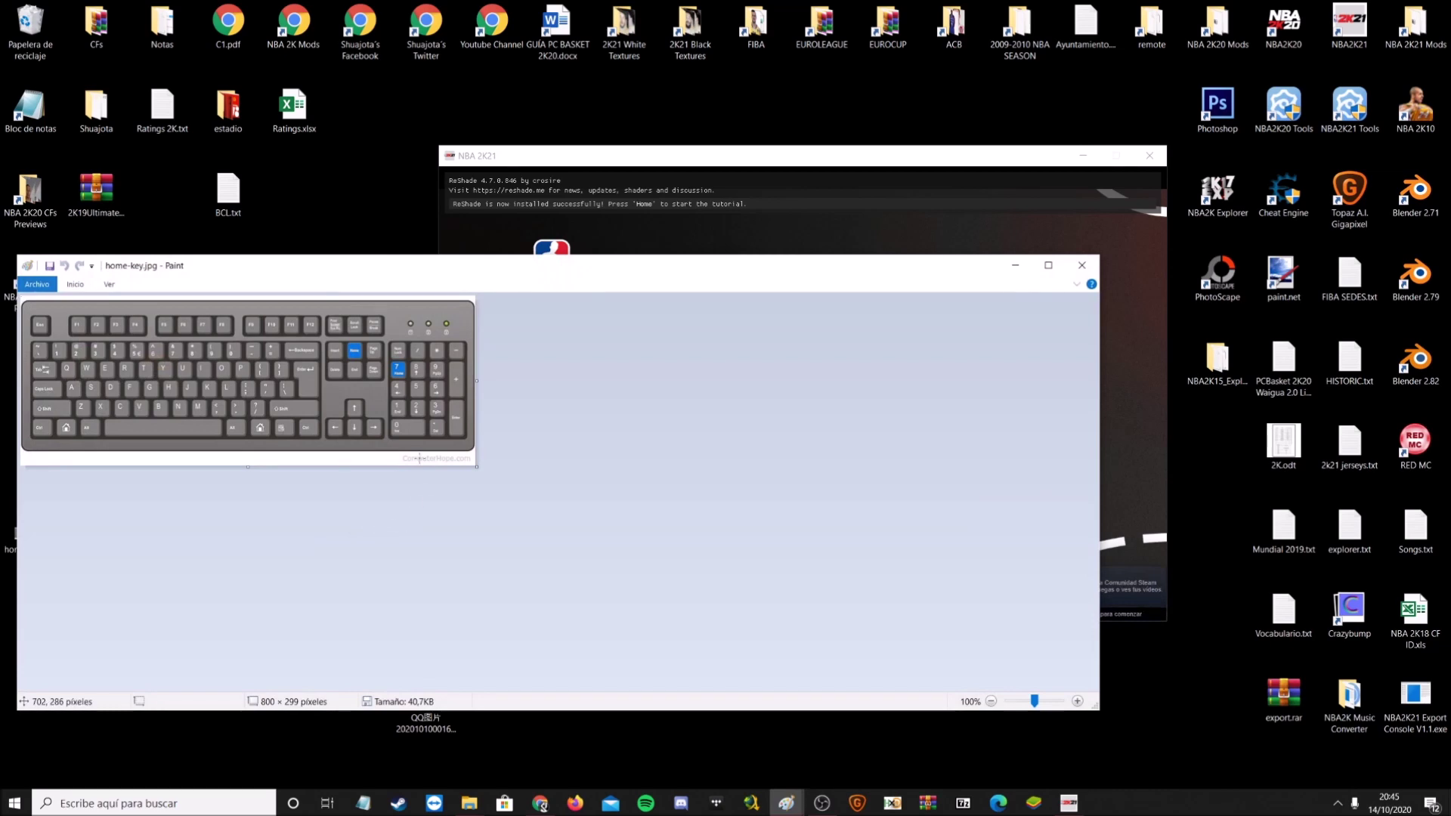
{"action": "left_click", "coordinate": [75, 284]}
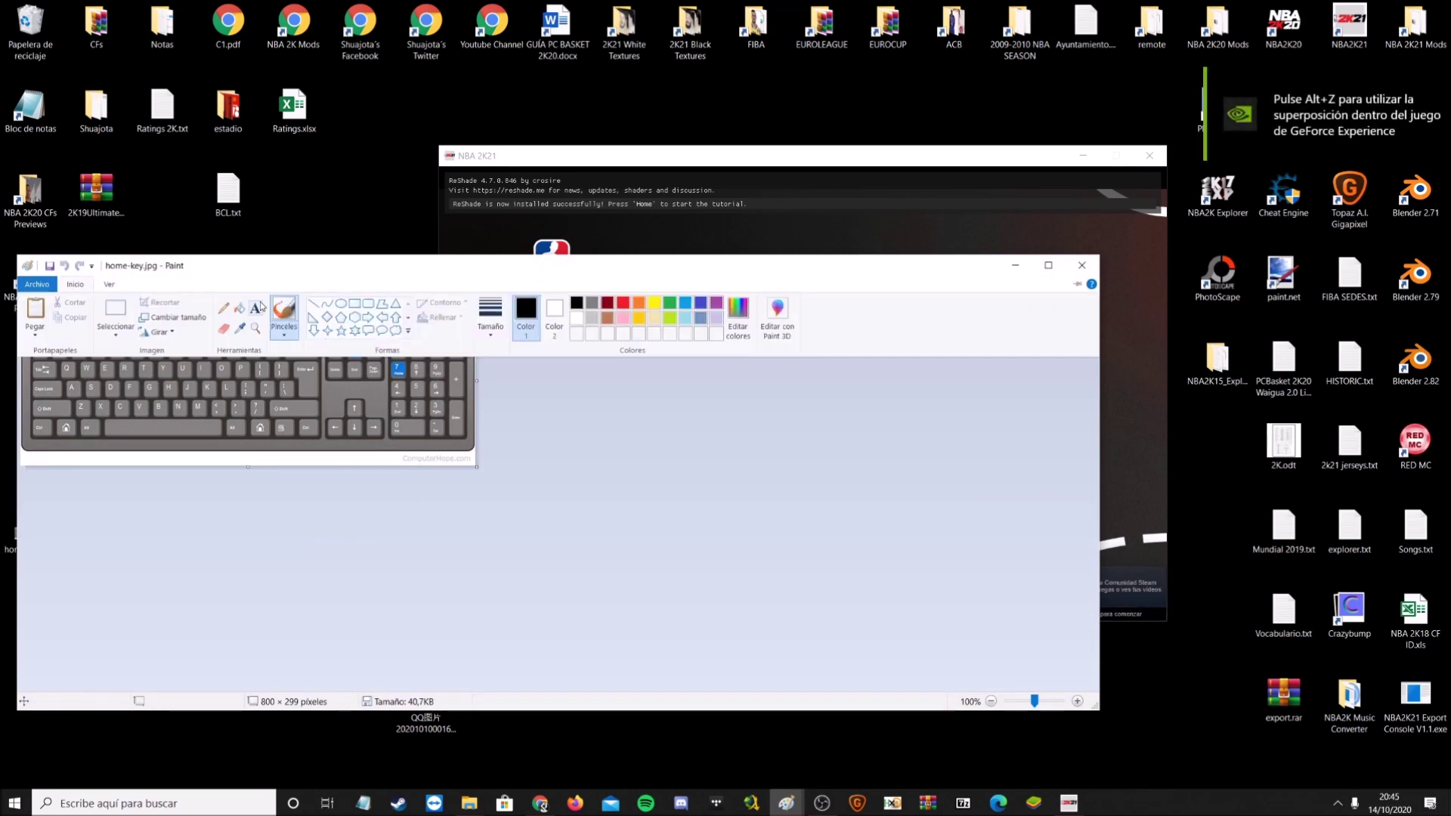
- Zoom in on the keyboard's Home key, zoom back out, and close the picture
{"action": "left_click", "coordinate": [255, 328]}
{"action": "left_click", "coordinate": [605, 412]}
{"action": "left_click", "coordinate": [605, 412]}
{"action": "left_click", "coordinate": [605, 412]}
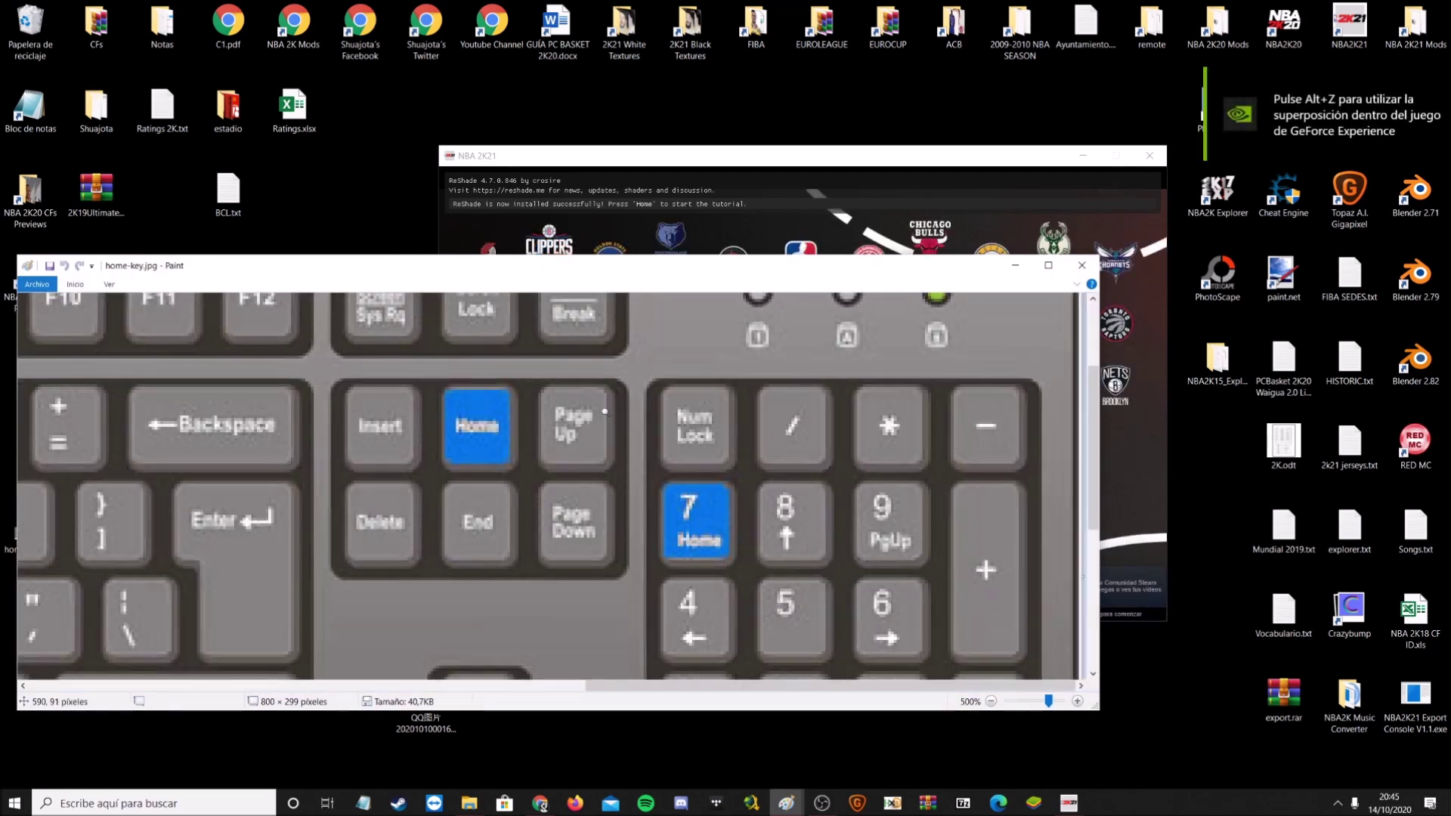
{"action": "left_click", "coordinate": [605, 412]}
{"action": "left_click", "coordinate": [349, 401]}
{"action": "right_click", "coordinate": [287, 418]}
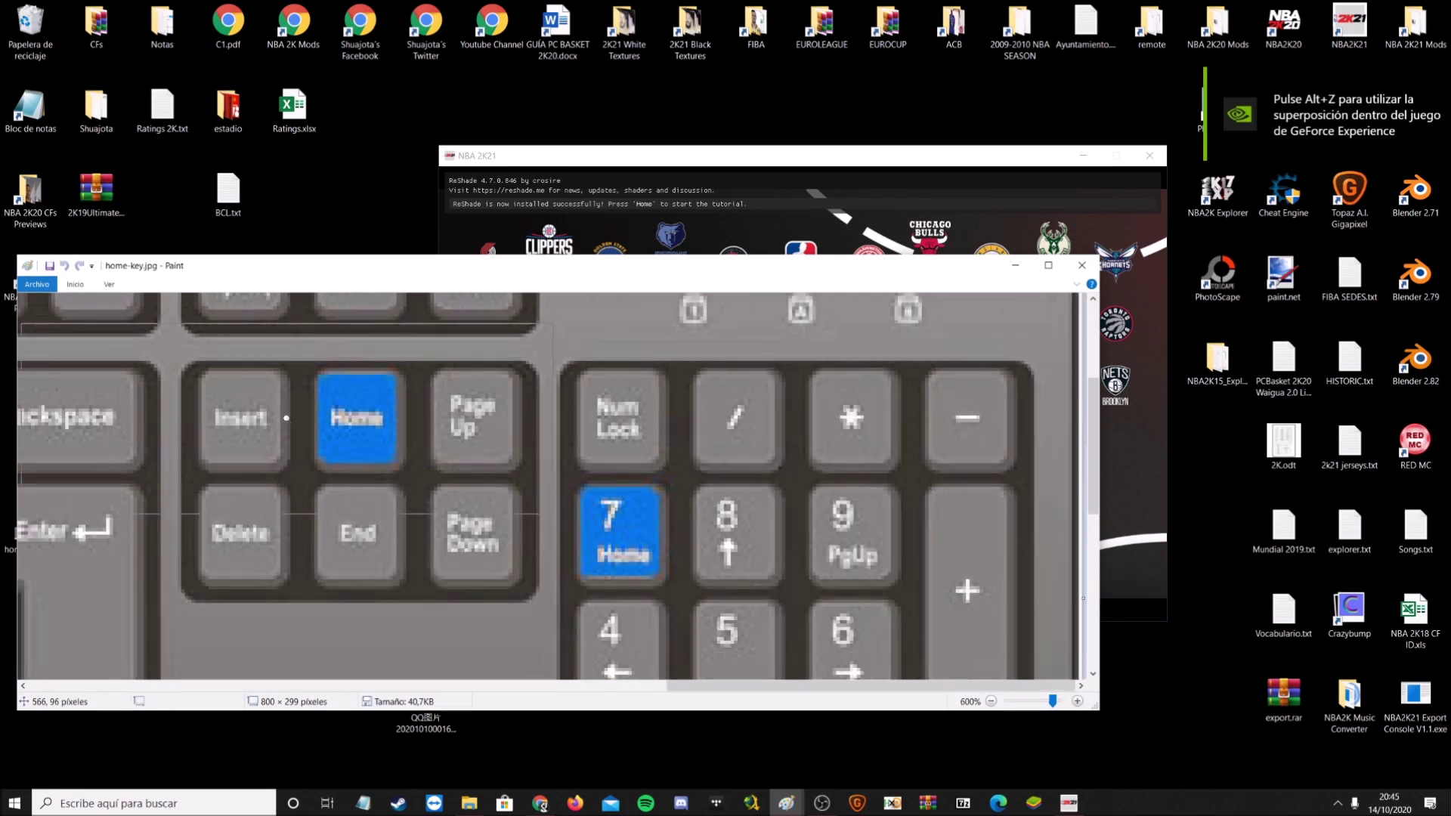
{"action": "right_click", "coordinate": [286, 418]}
{"action": "left_click", "coordinate": [1082, 266]}
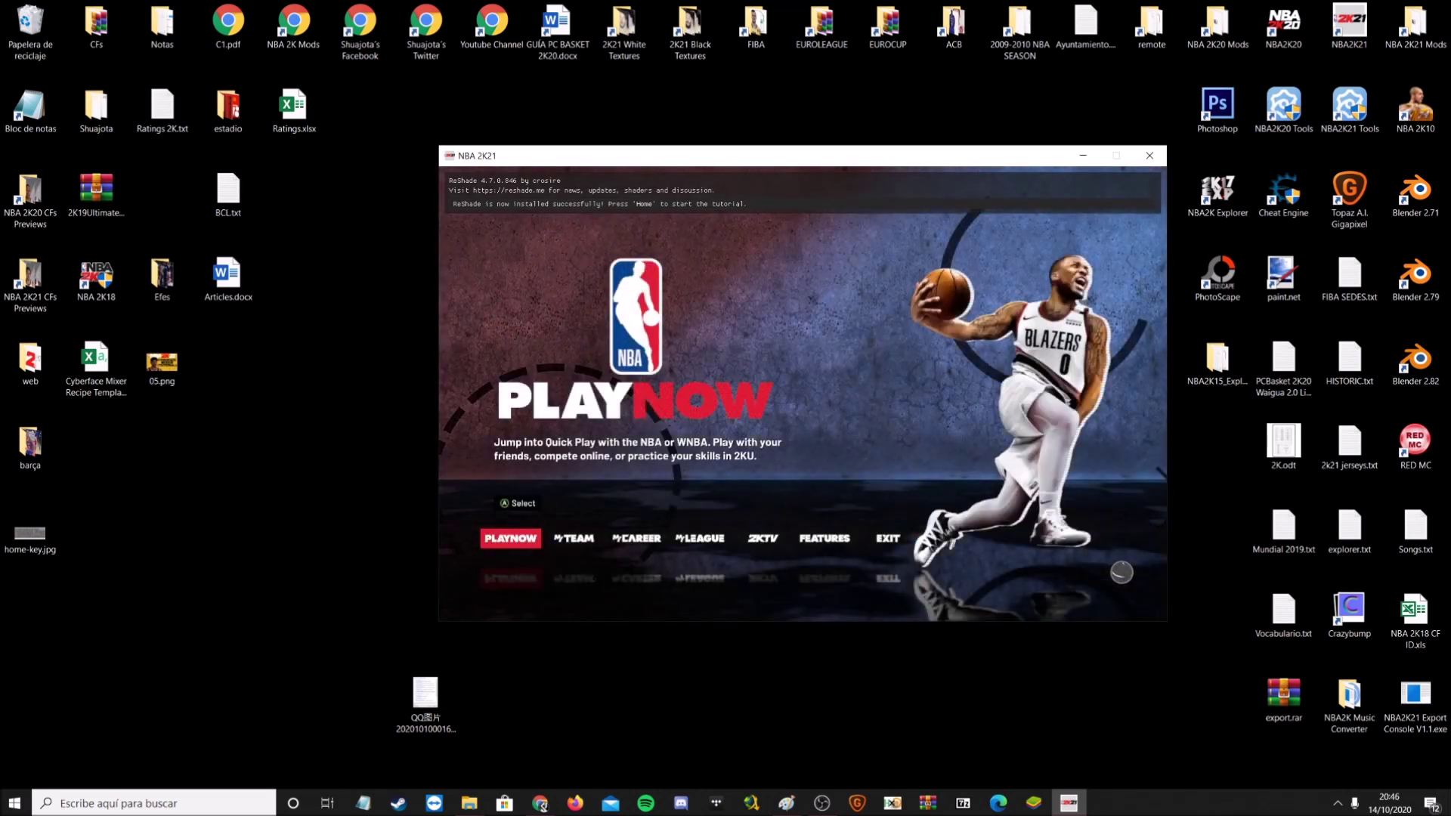
- Dismiss What's New, open the overlay with Home, and select the NEXGEN.ini preset
{"action": "key", "text": "Escape"}
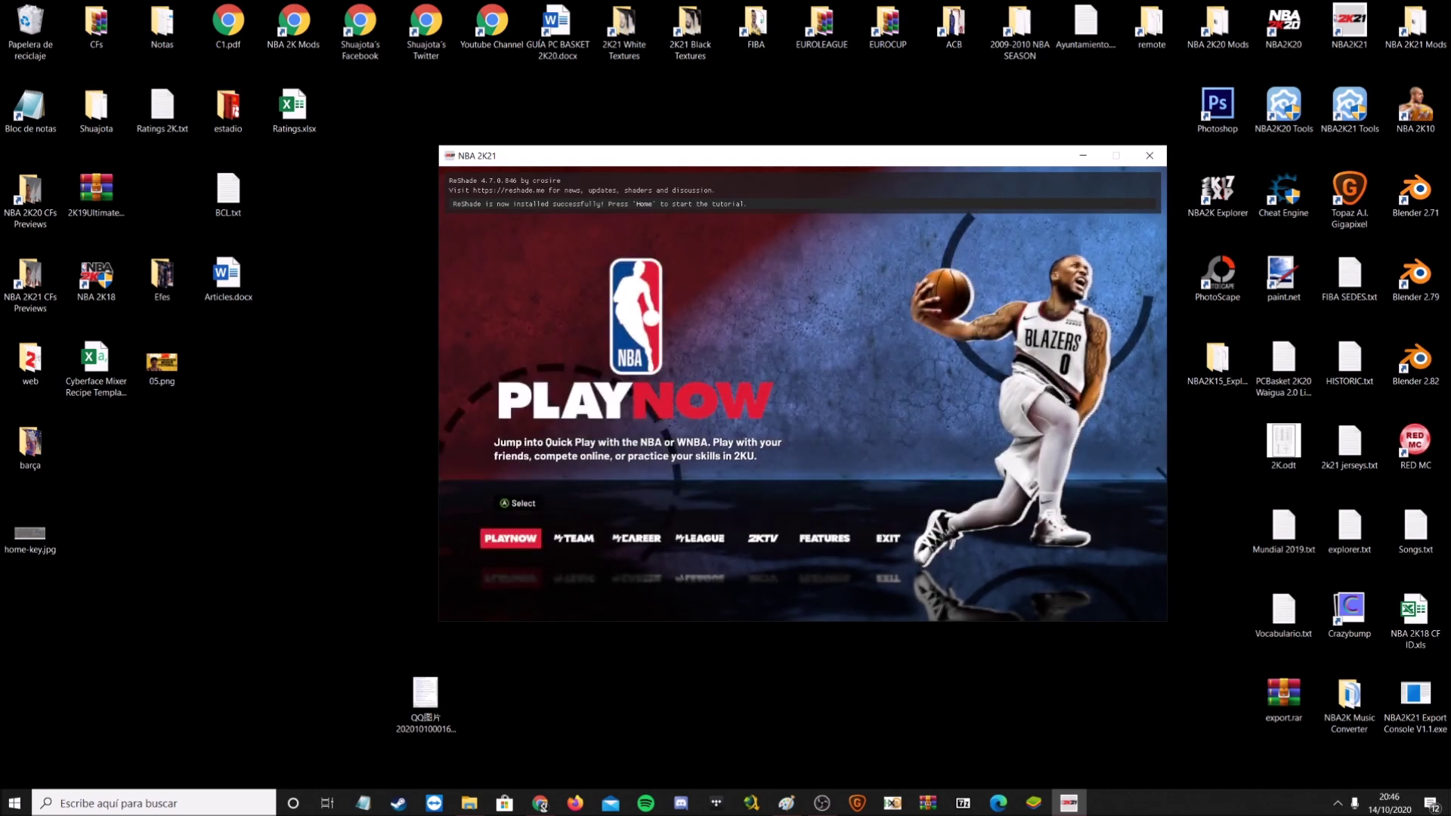
{"action": "key", "text": "Home"}
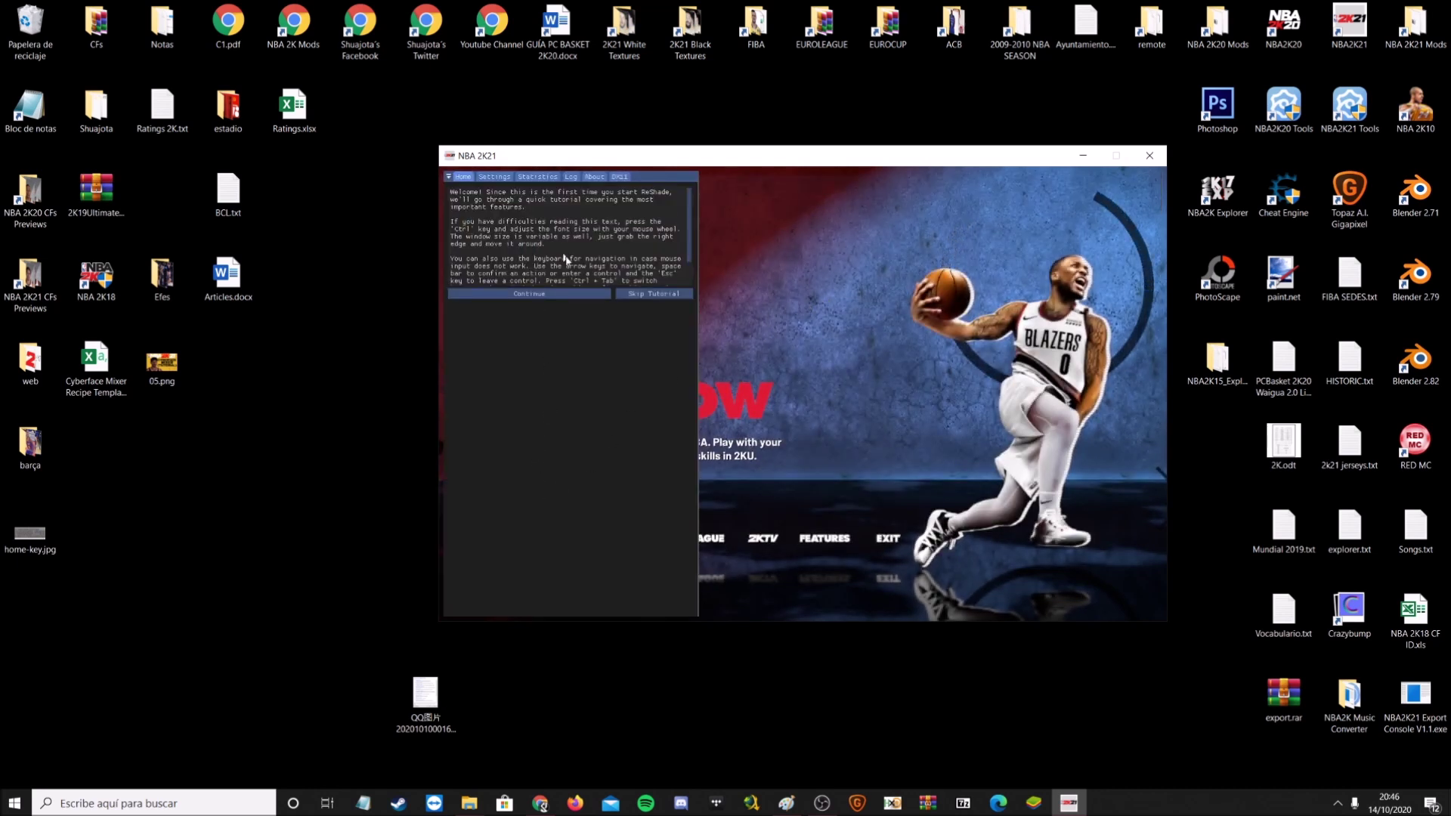
{"action": "left_click", "coordinate": [552, 295]}
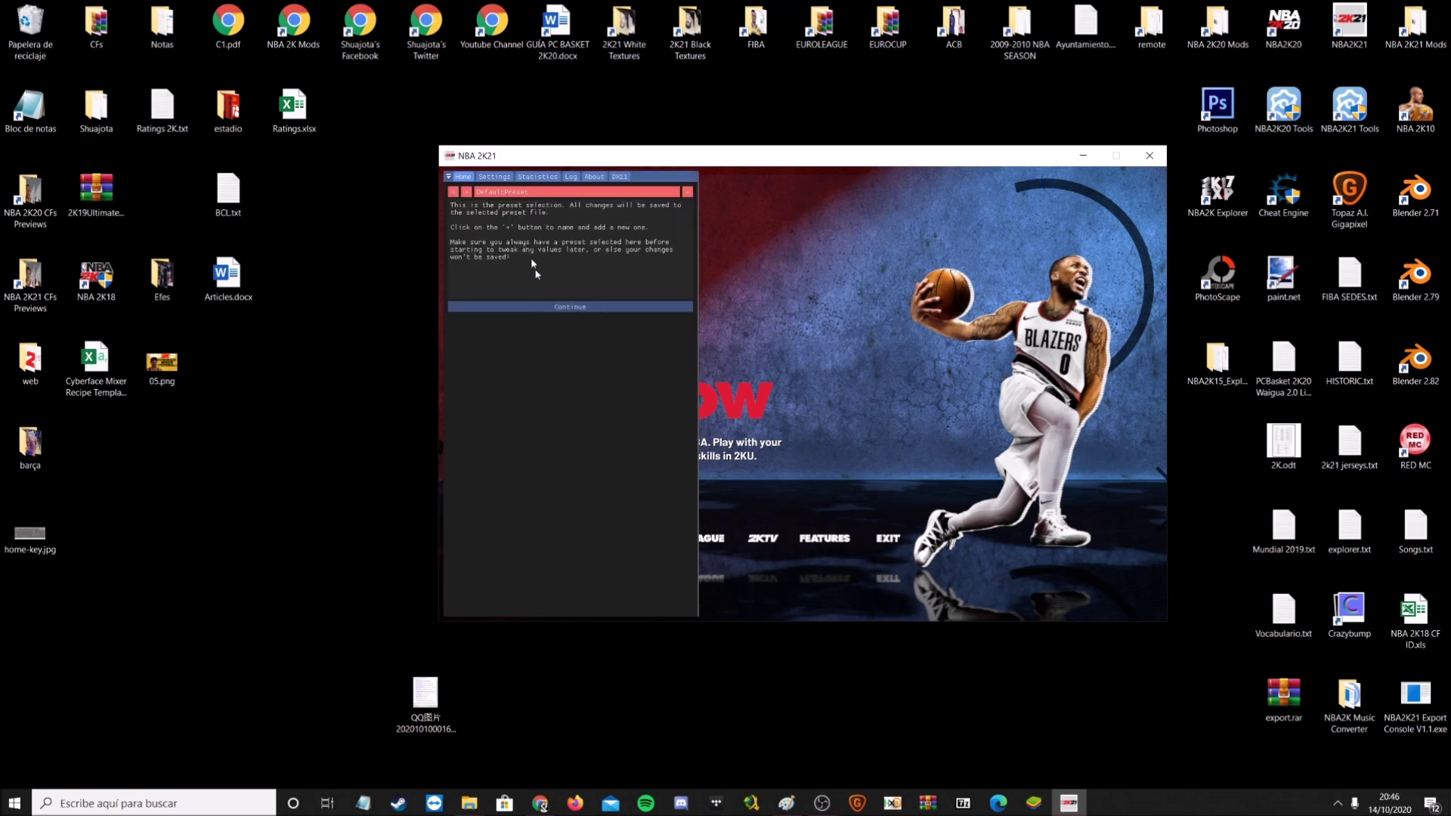
{"action": "left_click", "coordinate": [511, 194]}
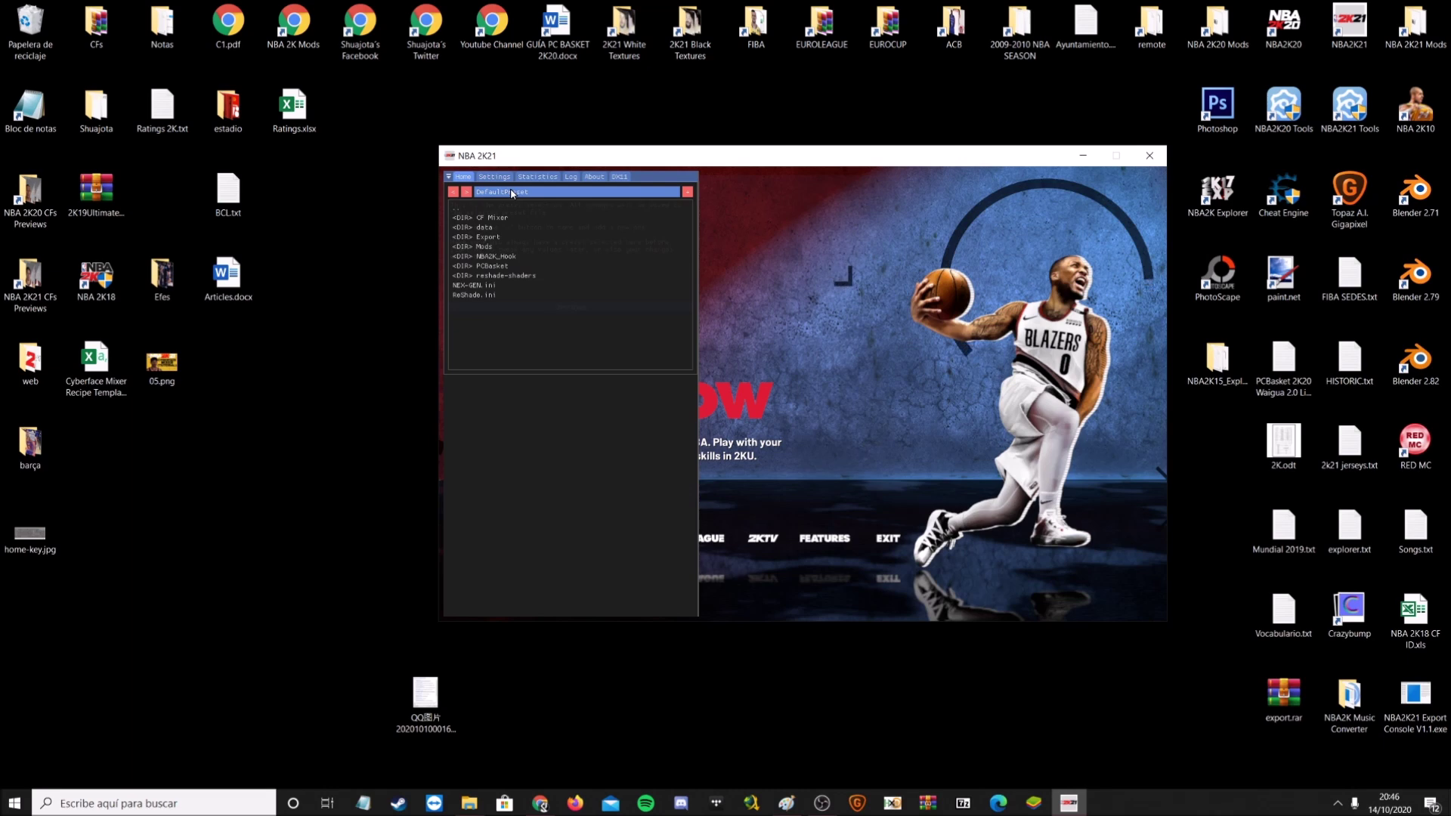
{"action": "left_click", "coordinate": [467, 288]}
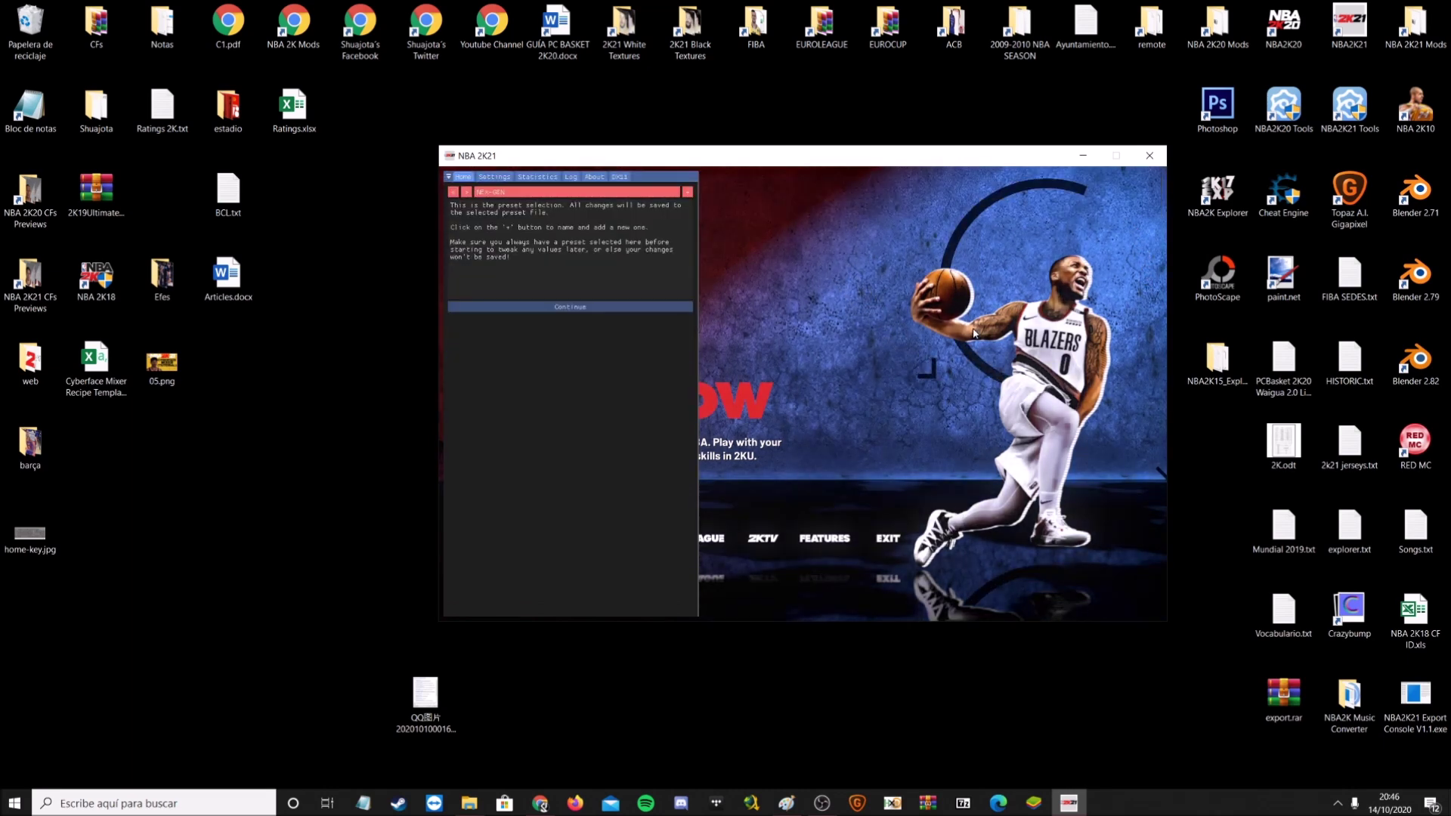
{"action": "left_click", "coordinate": [565, 308]}
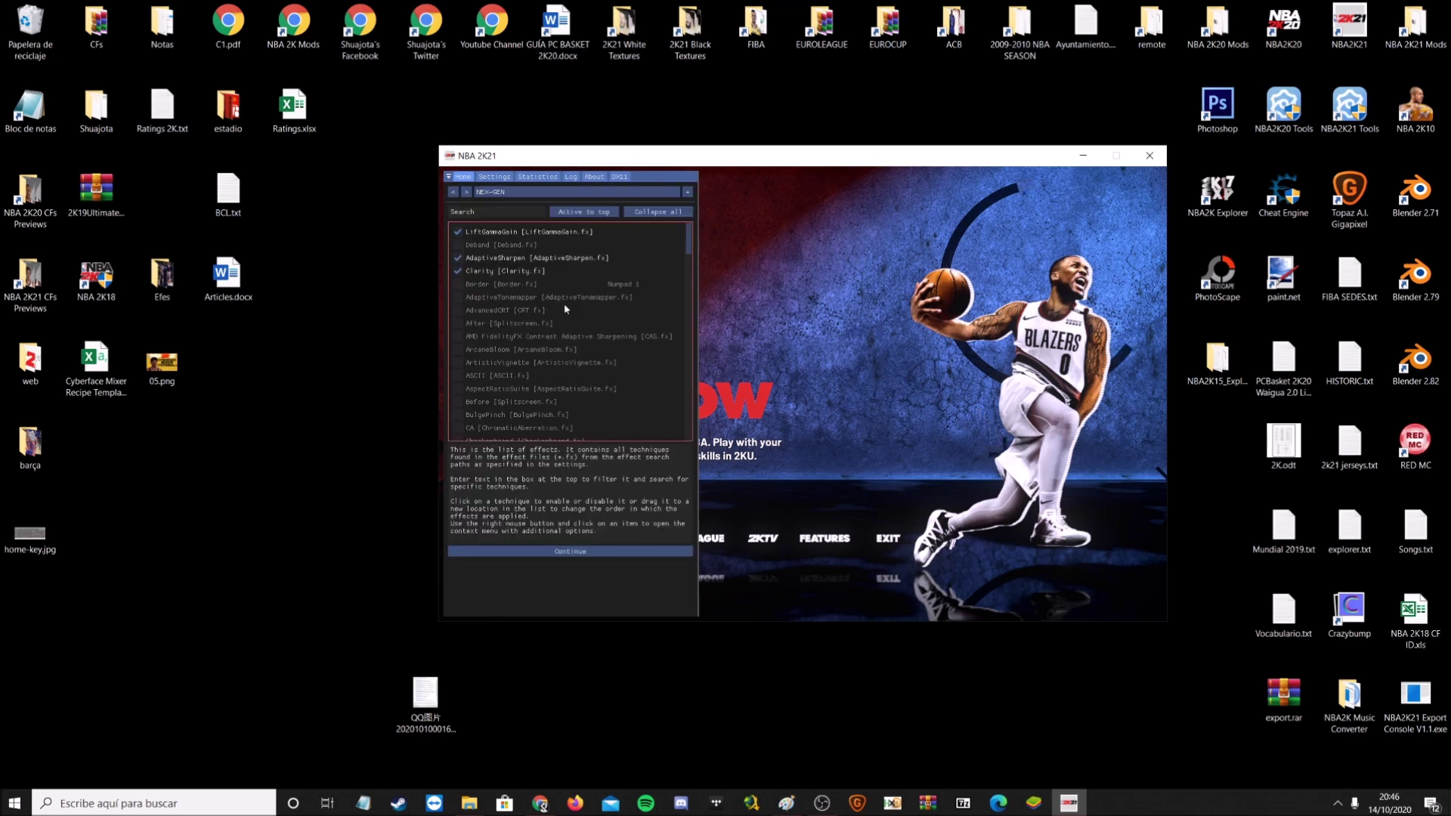
- Advance through the last tutorial page and finish it, revealing the effect variables panel
{"action": "left_click", "coordinate": [576, 551]}
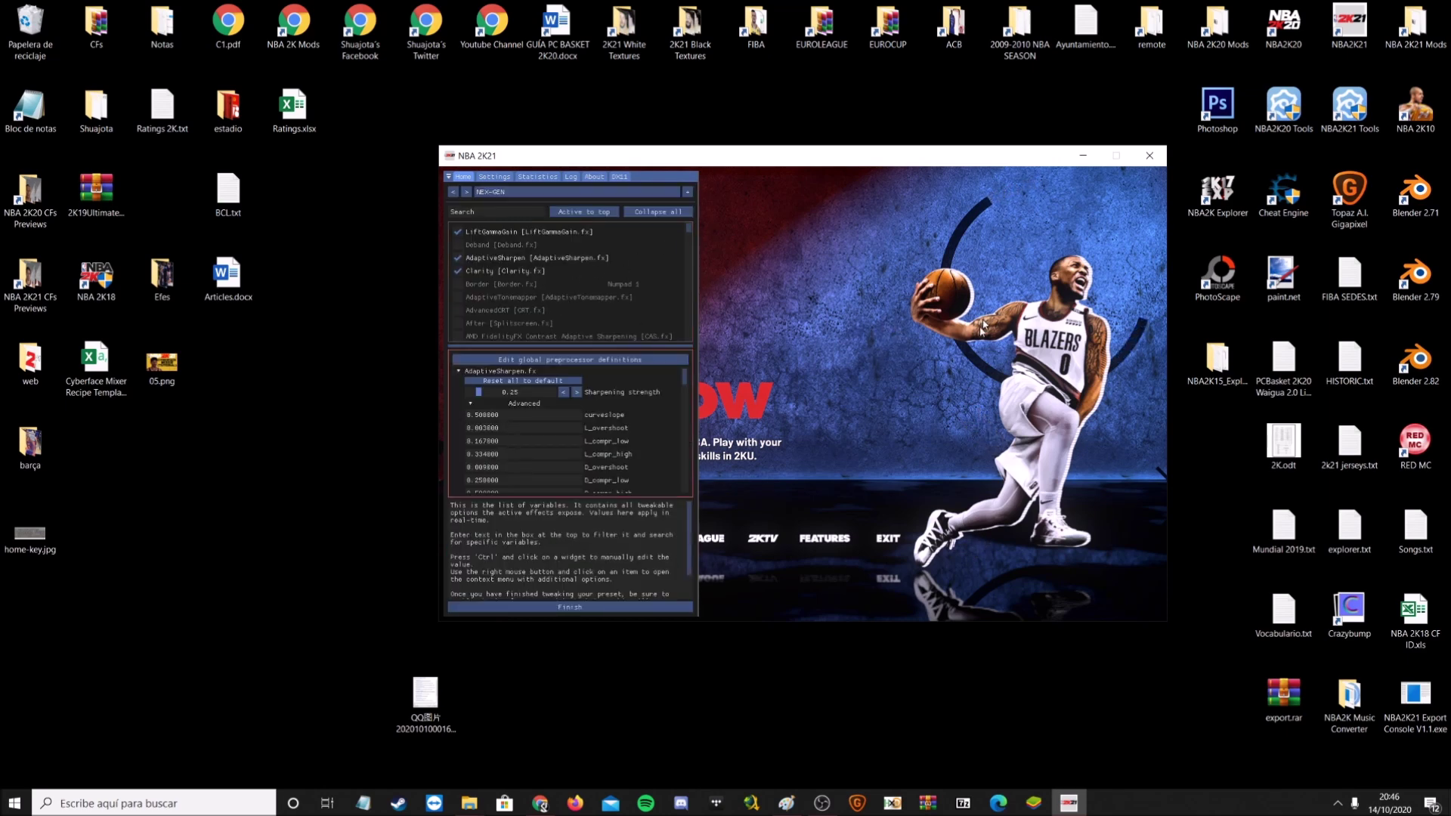
{"action": "left_click", "coordinate": [610, 605]}
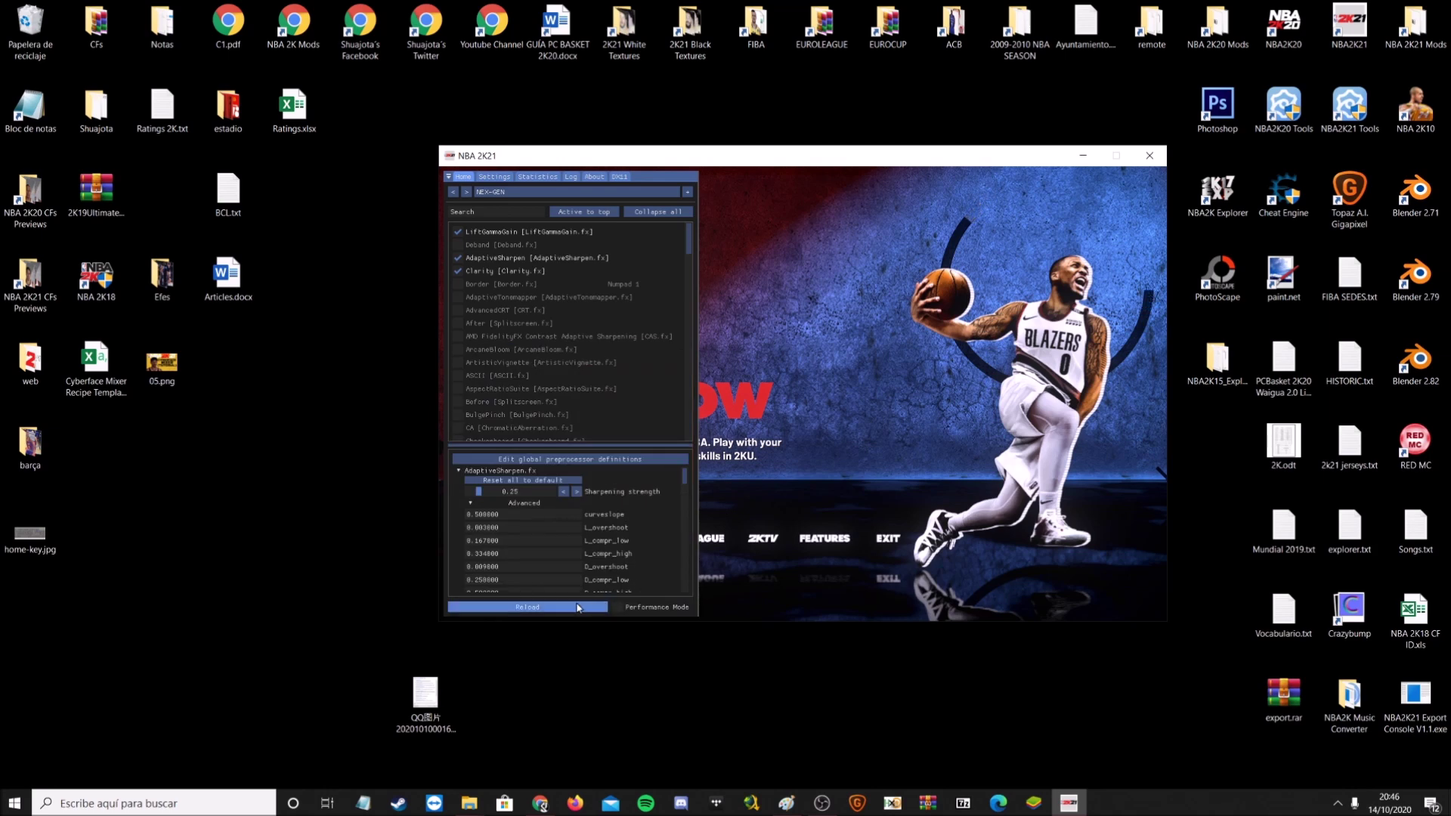